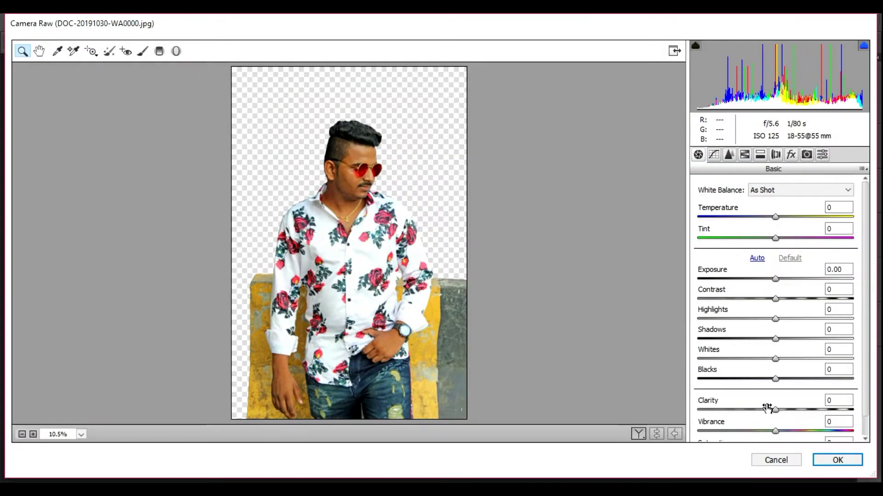
Step: Raise the Clarity of the cut-out subject slightly in Camera Raw and apply the adjustment
{"action": "left_click_drag", "start_coordinate": [775, 409], "coordinate": [785, 414]}
{"action": "left_click", "coordinate": [838, 463]}
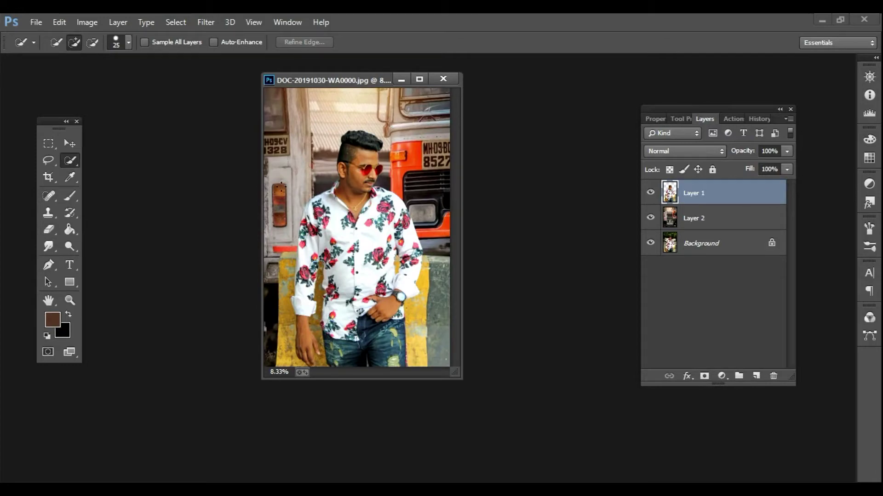
Step: Smooth the skin of the man's face, ear and neck on Layer 1 with the Smudge tool
{"action": "left_click", "coordinate": [55, 245]}
{"action": "left_click", "coordinate": [420, 78]}
{"action": "key", "text": "z"}
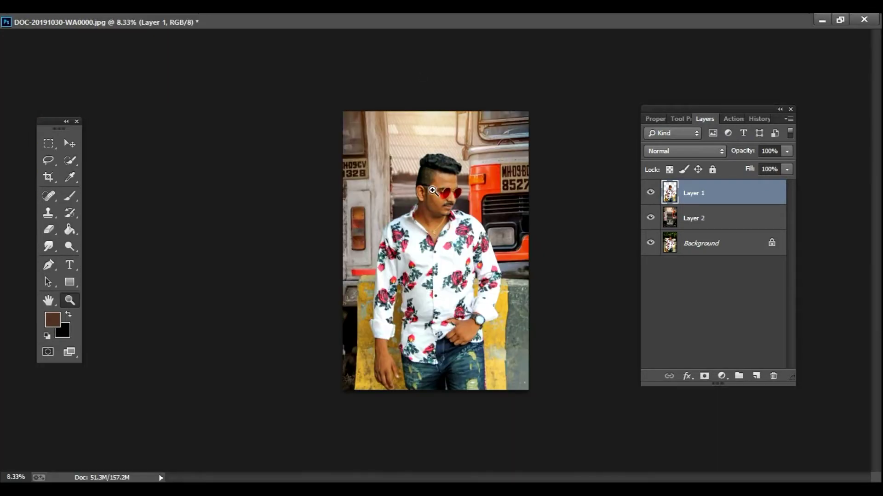
{"action": "left_click", "coordinate": [432, 191]}
{"action": "left_click", "coordinate": [432, 191]}
{"action": "left_click", "coordinate": [432, 191]}
{"action": "left_click", "coordinate": [432, 191]}
{"action": "left_click", "coordinate": [432, 190]}
{"action": "left_click", "coordinate": [417, 138]}
{"action": "left_click_drag", "start_coordinate": [409, 107], "coordinate": [340, 290]}
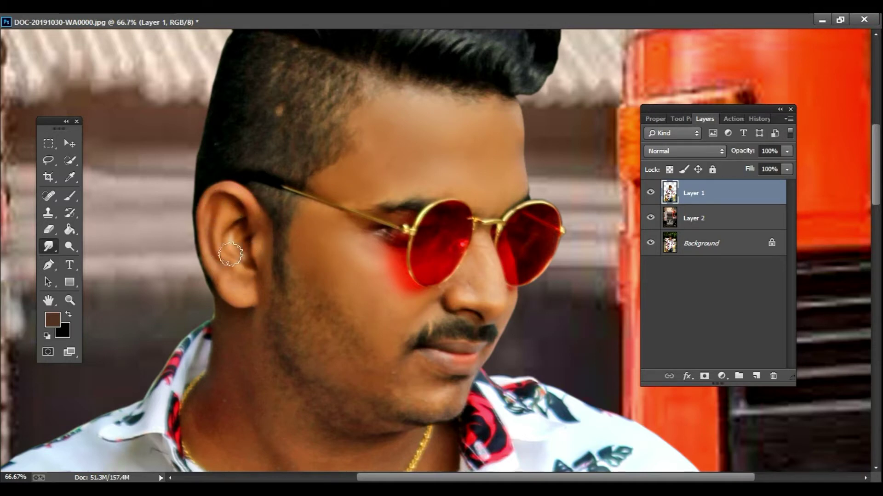
{"action": "scroll", "coordinate": [414, 276], "scroll_direction": "down", "scroll_amount": 1}
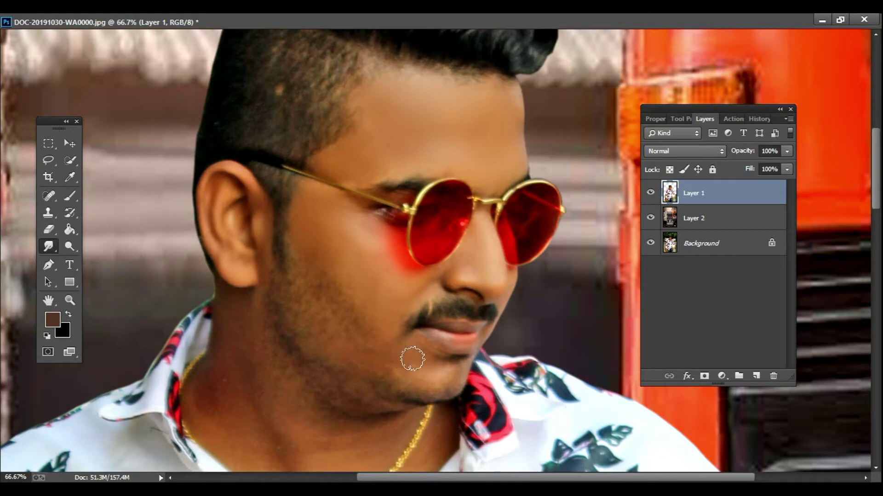
{"action": "scroll", "coordinate": [425, 366], "scroll_direction": "down", "scroll_amount": 5}
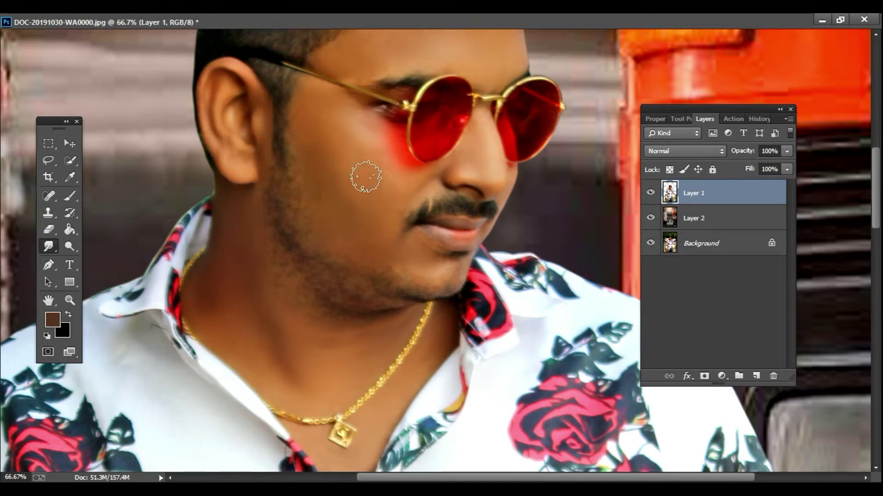
Step: Smooth the skin on both of the man's hands with the Smudge tool
{"action": "mouse_move", "coordinate": [451, 275]}
{"action": "left_mouse_down"}
{"action": "mouse_move", "coordinate": [451, 213]}
{"action": "mouse_move", "coordinate": [374, 142]}
{"action": "left_mouse_up"}
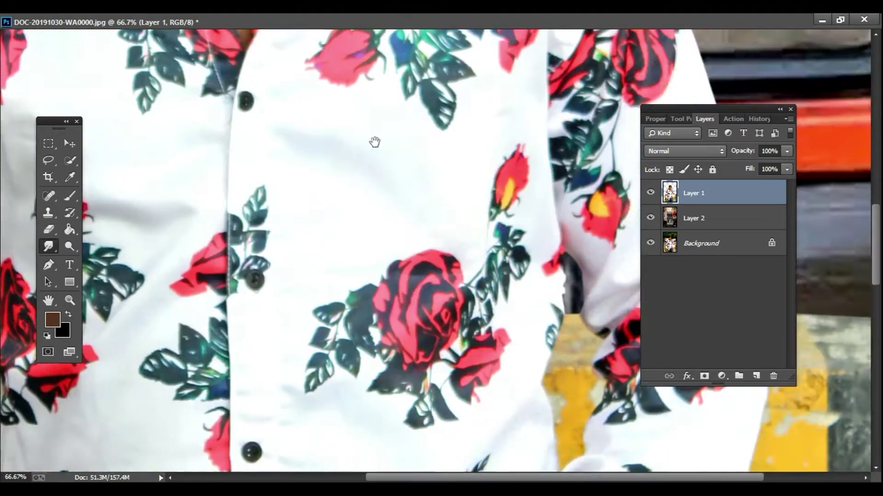
{"action": "left_click_drag", "start_coordinate": [552, 322], "coordinate": [453, 112]}
{"action": "left_click_drag", "start_coordinate": [425, 256], "coordinate": [361, 185]}
{"action": "left_click_drag", "start_coordinate": [197, 354], "coordinate": [327, 231]}
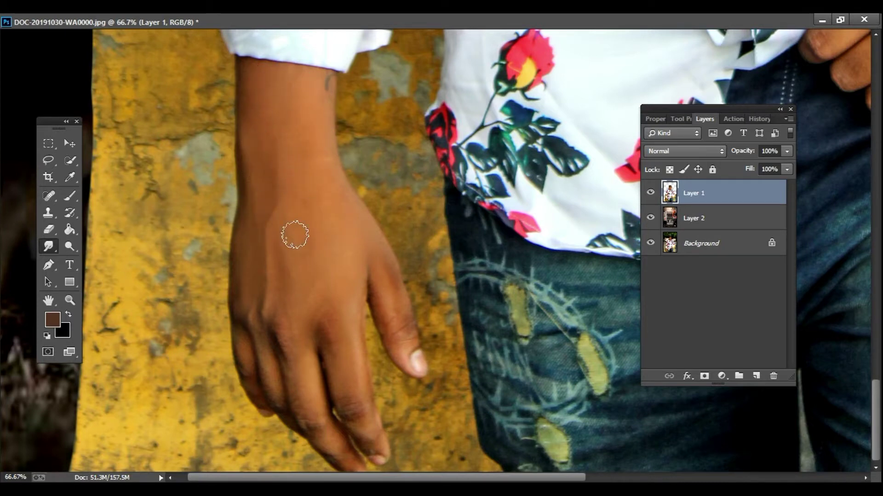
{"action": "left_click_drag", "start_coordinate": [431, 254], "coordinate": [205, 254]}
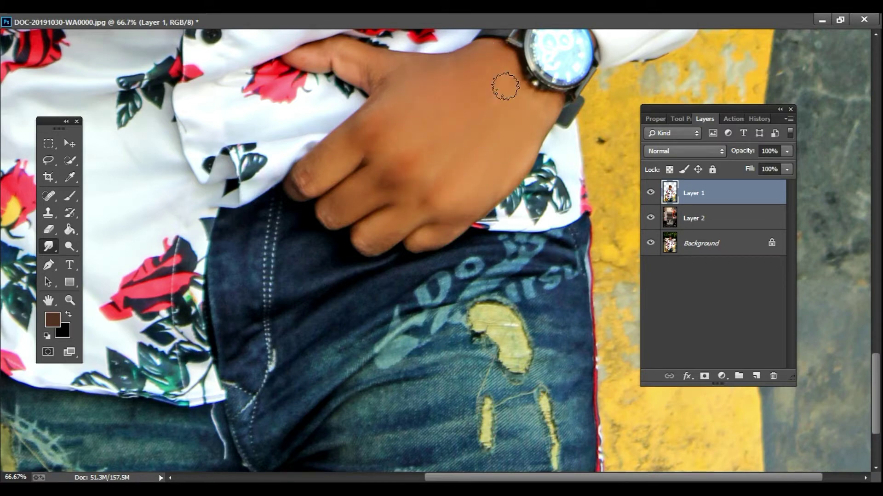
Step: Choose a speckled, bristle-like Smudge tip and pull hair strands outward along the back of the man's hairstyle
{"action": "scroll", "coordinate": [521, 141], "scroll_direction": "down", "scroll_amount": 5}
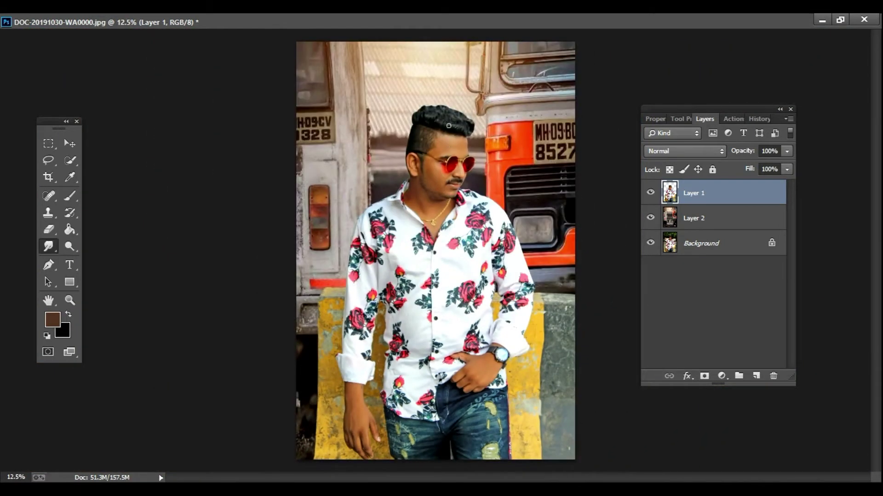
{"action": "scroll", "coordinate": [448, 126], "scroll_direction": "up", "scroll_amount": 6}
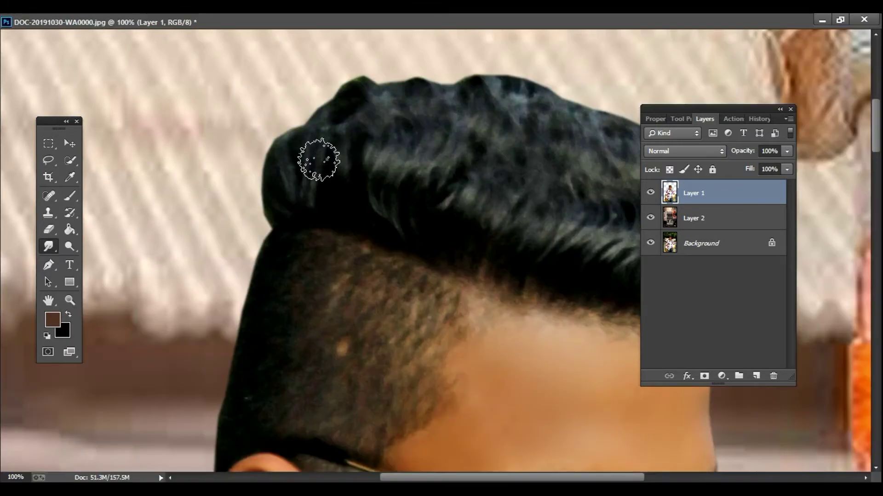
{"action": "right_click", "coordinate": [319, 160]}
{"action": "left_click", "coordinate": [299, 161]}
{"action": "mouse_move", "coordinate": [275, 216]}
{"action": "left_mouse_down"}
{"action": "mouse_move", "coordinate": [240, 155]}
{"action": "mouse_move", "coordinate": [264, 198]}
{"action": "mouse_move", "coordinate": [251, 108]}
{"action": "mouse_move", "coordinate": [279, 160]}
{"action": "mouse_move", "coordinate": [303, 90]}
{"action": "mouse_move", "coordinate": [296, 130]}
{"action": "mouse_move", "coordinate": [307, 156]}
{"action": "mouse_move", "coordinate": [336, 68]}
{"action": "left_mouse_up"}
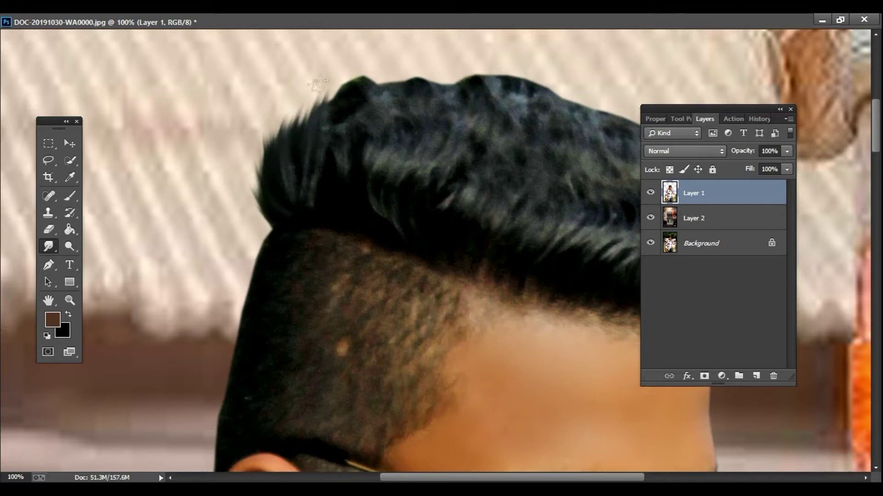
{"action": "mouse_move", "coordinate": [330, 121]}
{"action": "left_mouse_down"}
{"action": "mouse_move", "coordinate": [384, 53]}
{"action": "mouse_move", "coordinate": [416, 36]}
{"action": "left_mouse_up"}
{"action": "left_click_drag", "start_coordinate": [373, 98], "coordinate": [395, 63]}
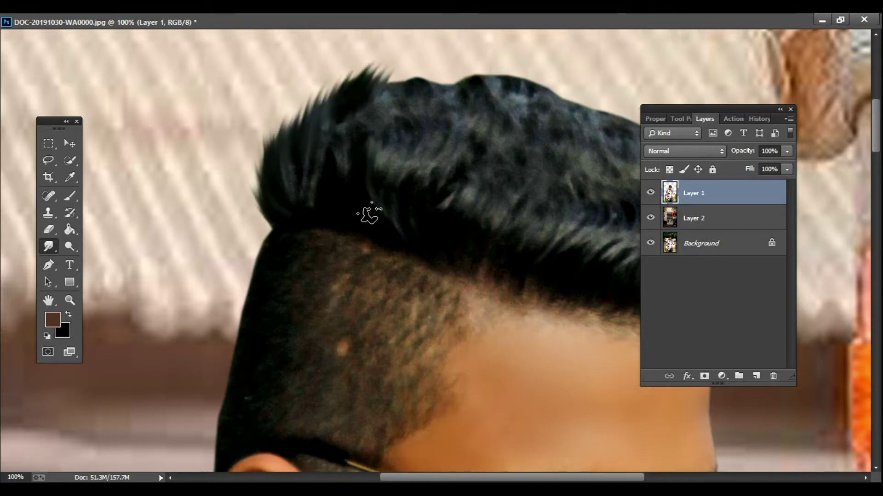
Step: Smudge upward strands across the top and front of the man's hair to give it a spiky edge
{"action": "left_click_drag", "start_coordinate": [382, 171], "coordinate": [427, 65]}
{"action": "left_click_drag", "start_coordinate": [392, 104], "coordinate": [419, 62]}
{"action": "mouse_move", "coordinate": [425, 141]}
{"action": "left_mouse_down"}
{"action": "mouse_move", "coordinate": [339, 147]}
{"action": "mouse_move", "coordinate": [189, 86]}
{"action": "left_mouse_up"}
{"action": "mouse_move", "coordinate": [461, 263]}
{"action": "left_mouse_down"}
{"action": "mouse_move", "coordinate": [533, 206]}
{"action": "mouse_move", "coordinate": [497, 244]}
{"action": "mouse_move", "coordinate": [531, 174]}
{"action": "mouse_move", "coordinate": [526, 117]}
{"action": "mouse_move", "coordinate": [501, 158]}
{"action": "mouse_move", "coordinate": [485, 155]}
{"action": "mouse_move", "coordinate": [462, 236]}
{"action": "mouse_move", "coordinate": [492, 200]}
{"action": "mouse_move", "coordinate": [481, 142]}
{"action": "mouse_move", "coordinate": [460, 226]}
{"action": "mouse_move", "coordinate": [455, 83]}
{"action": "left_mouse_up"}
{"action": "mouse_move", "coordinate": [407, 235]}
{"action": "left_mouse_down"}
{"action": "mouse_move", "coordinate": [423, 196]}
{"action": "mouse_move", "coordinate": [403, 234]}
{"action": "mouse_move", "coordinate": [374, 243]}
{"action": "mouse_move", "coordinate": [365, 222]}
{"action": "mouse_move", "coordinate": [341, 205]}
{"action": "mouse_move", "coordinate": [315, 217]}
{"action": "mouse_move", "coordinate": [302, 204]}
{"action": "mouse_move", "coordinate": [263, 205]}
{"action": "mouse_move", "coordinate": [249, 187]}
{"action": "mouse_move", "coordinate": [219, 174]}
{"action": "mouse_move", "coordinate": [178, 183]}
{"action": "mouse_move", "coordinate": [194, 123]}
{"action": "mouse_move", "coordinate": [175, 117]}
{"action": "mouse_move", "coordinate": [185, 48]}
{"action": "mouse_move", "coordinate": [214, 61]}
{"action": "mouse_move", "coordinate": [286, 57]}
{"action": "mouse_move", "coordinate": [387, 170]}
{"action": "mouse_move", "coordinate": [436, 133]}
{"action": "mouse_move", "coordinate": [419, 108]}
{"action": "mouse_move", "coordinate": [440, 71]}
{"action": "mouse_move", "coordinate": [403, 122]}
{"action": "mouse_move", "coordinate": [392, 96]}
{"action": "mouse_move", "coordinate": [368, 135]}
{"action": "mouse_move", "coordinate": [369, 114]}
{"action": "left_mouse_up"}
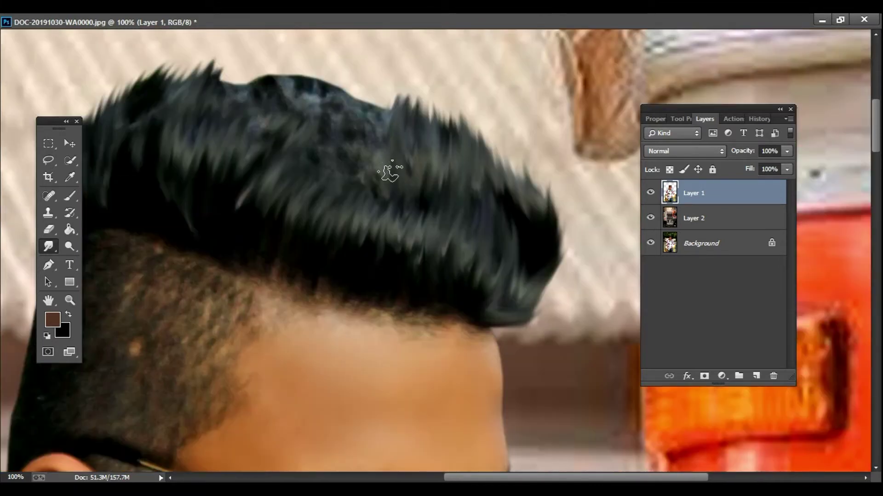
{"action": "mouse_move", "coordinate": [388, 171]}
{"action": "left_mouse_down"}
{"action": "mouse_move", "coordinate": [361, 117]}
{"action": "mouse_move", "coordinate": [324, 106]}
{"action": "mouse_move", "coordinate": [339, 130]}
{"action": "mouse_move", "coordinate": [380, 150]}
{"action": "mouse_move", "coordinate": [279, 173]}
{"action": "mouse_move", "coordinate": [295, 83]}
{"action": "mouse_move", "coordinate": [262, 92]}
{"action": "mouse_move", "coordinate": [225, 65]}
{"action": "left_mouse_up"}
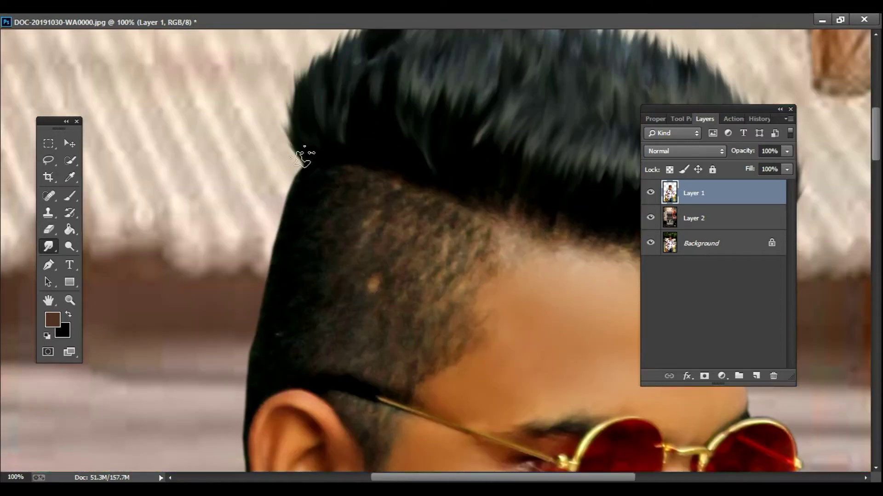
Step: Smudge the hair edge at the back of the head and down behind the ear
{"action": "left_click_drag", "start_coordinate": [301, 152], "coordinate": [310, 143]}
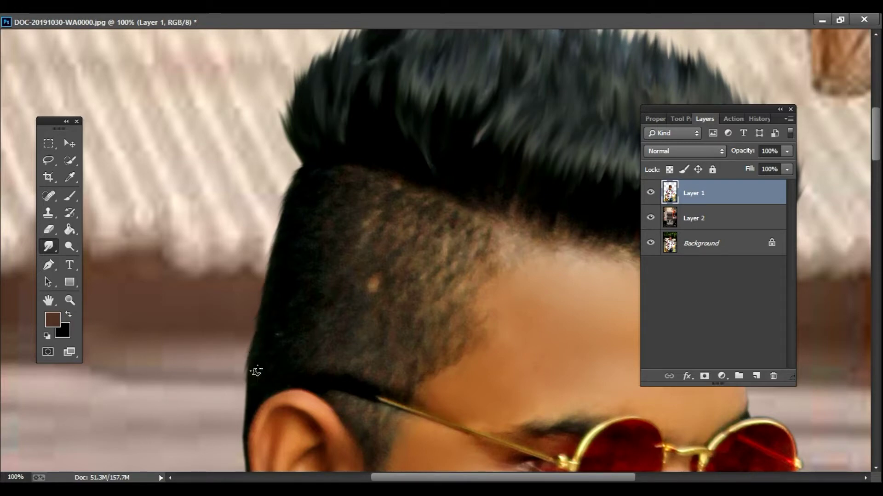
{"action": "scroll", "coordinate": [243, 445], "scroll_direction": "down", "scroll_amount": 3}
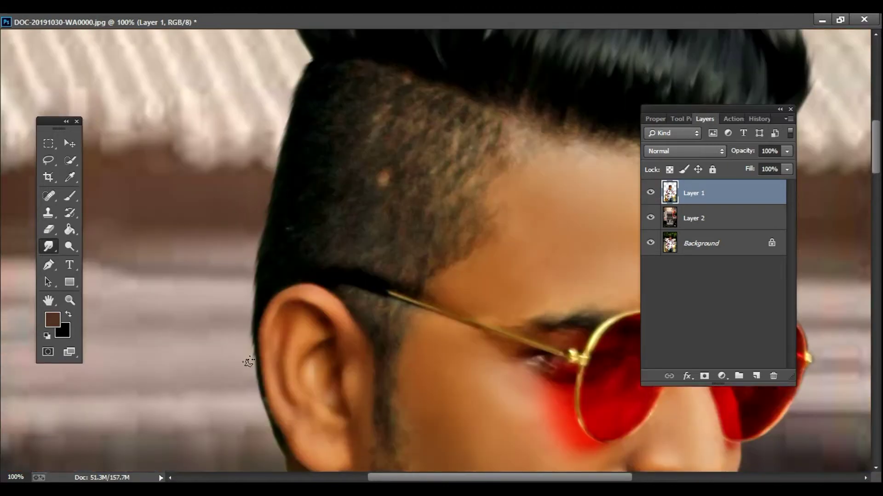
{"action": "left_click_drag", "start_coordinate": [259, 389], "coordinate": [272, 425]}
Step: Apply the Color Efex Pro 3.0 Contrast Color Range filter with Color 55°, Color Contrast 90%, Brightness -15% and Contrast 25%
{"action": "scroll", "coordinate": [283, 455], "scroll_direction": "down", "scroll_amount": 8}
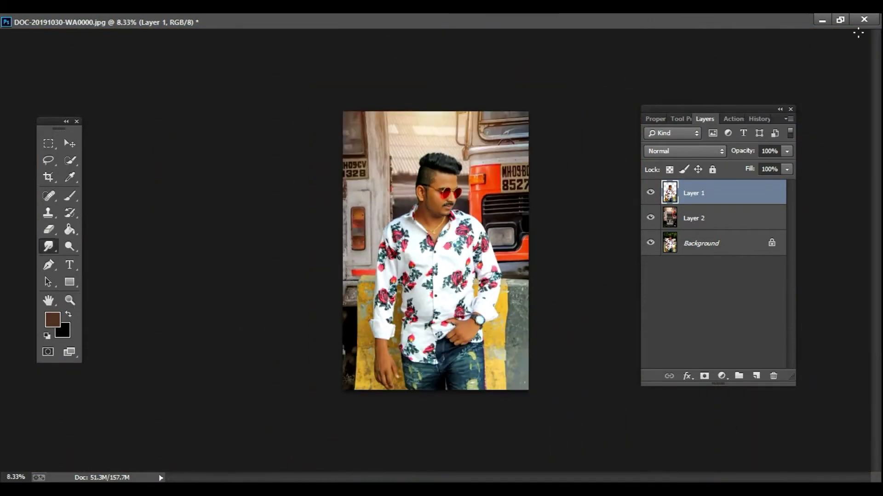
{"action": "left_click", "coordinate": [840, 20]}
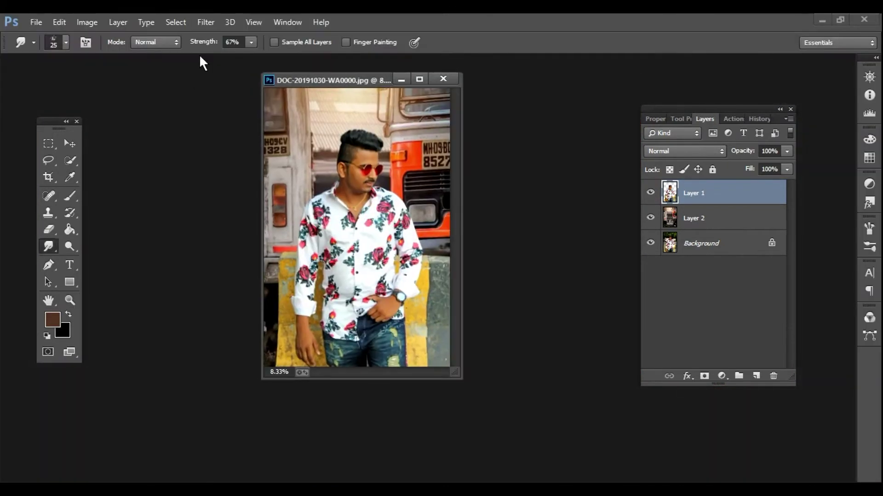
{"action": "left_click", "coordinate": [205, 22]}
{"action": "left_click", "coordinate": [407, 363]}
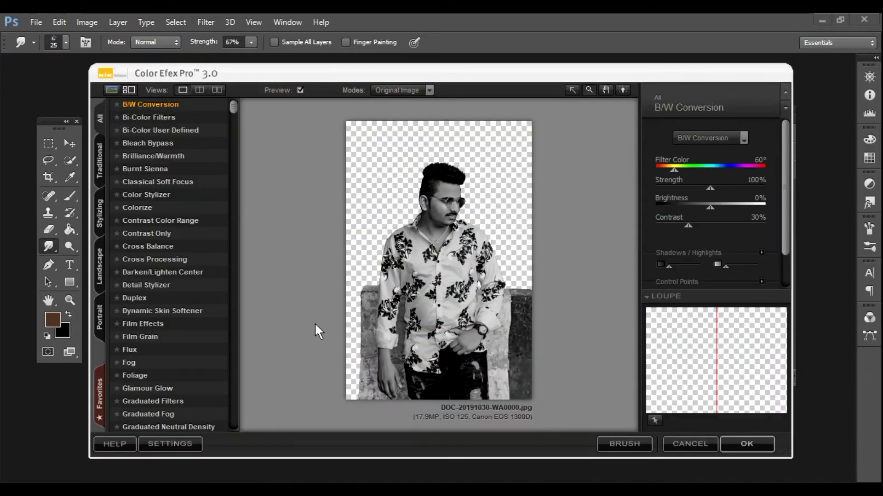
{"action": "left_click", "coordinate": [174, 221]}
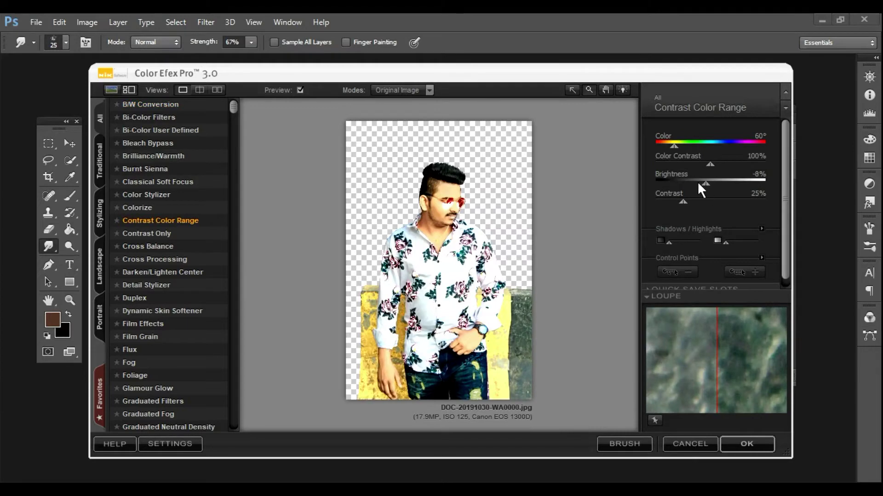
{"action": "left_click_drag", "start_coordinate": [698, 183], "coordinate": [669, 148]}
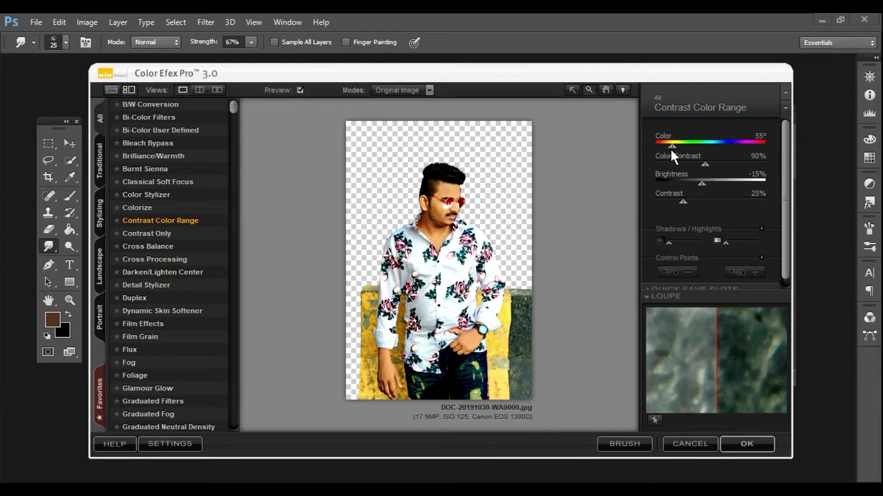
{"action": "left_click", "coordinate": [761, 448]}
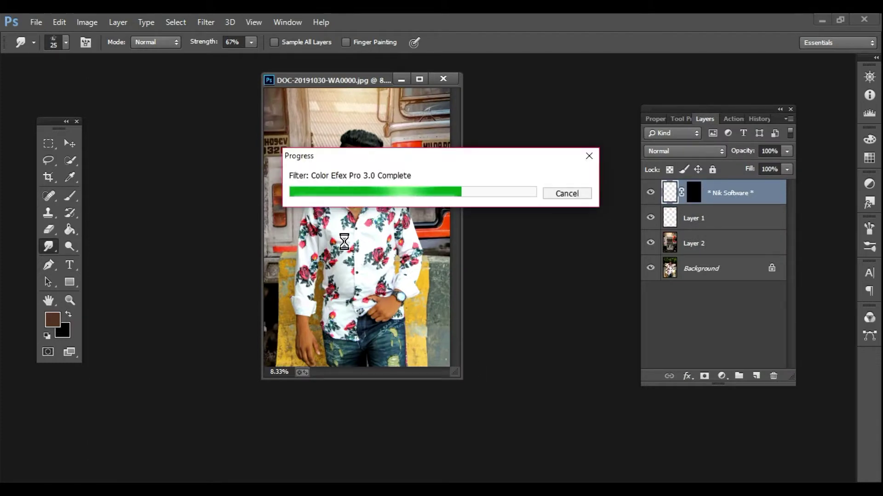
Step: Erase the Contrast Color Range layer over the blown-out sunglasses lens and the cheek beside it
{"action": "key", "text": "ctrl+space"}
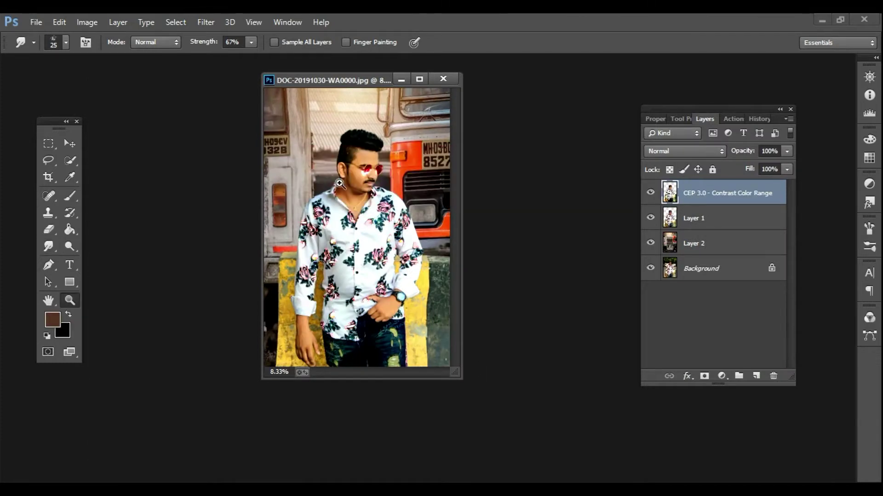
{"action": "left_click", "coordinate": [339, 183]}
{"action": "left_click", "coordinate": [346, 198]}
{"action": "left_click", "coordinate": [351, 221]}
{"action": "left_click", "coordinate": [355, 237]}
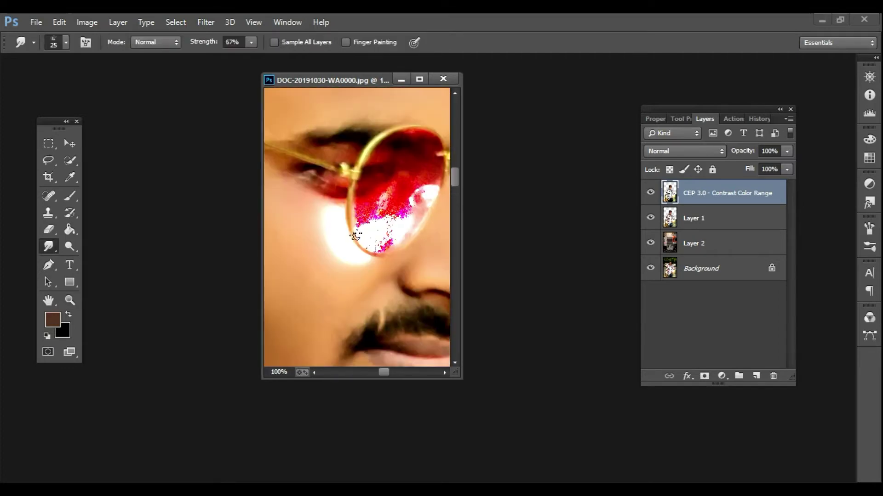
{"action": "key", "text": "e"}
{"action": "mouse_move", "coordinate": [347, 230]}
{"action": "left_mouse_down"}
{"action": "mouse_move", "coordinate": [340, 209]}
{"action": "mouse_move", "coordinate": [351, 238]}
{"action": "mouse_move", "coordinate": [398, 220]}
{"action": "mouse_move", "coordinate": [423, 175]}
{"action": "mouse_move", "coordinate": [405, 167]}
{"action": "mouse_move", "coordinate": [348, 172]}
{"action": "mouse_move", "coordinate": [333, 222]}
{"action": "mouse_move", "coordinate": [356, 241]}
{"action": "mouse_move", "coordinate": [383, 238]}
{"action": "mouse_move", "coordinate": [312, 185]}
{"action": "mouse_move", "coordinate": [316, 206]}
{"action": "mouse_move", "coordinate": [343, 196]}
{"action": "mouse_move", "coordinate": [357, 163]}
{"action": "mouse_move", "coordinate": [329, 148]}
{"action": "mouse_move", "coordinate": [319, 219]}
{"action": "left_mouse_up"}
Step: Erase the filter layer over the roses on the upper chest and collar by the man's left shoulder, using a smaller eraser
{"action": "mouse_move", "coordinate": [278, 359]}
{"action": "left_mouse_down"}
{"action": "mouse_move", "coordinate": [345, 226]}
{"action": "mouse_move", "coordinate": [413, 52]}
{"action": "left_mouse_up"}
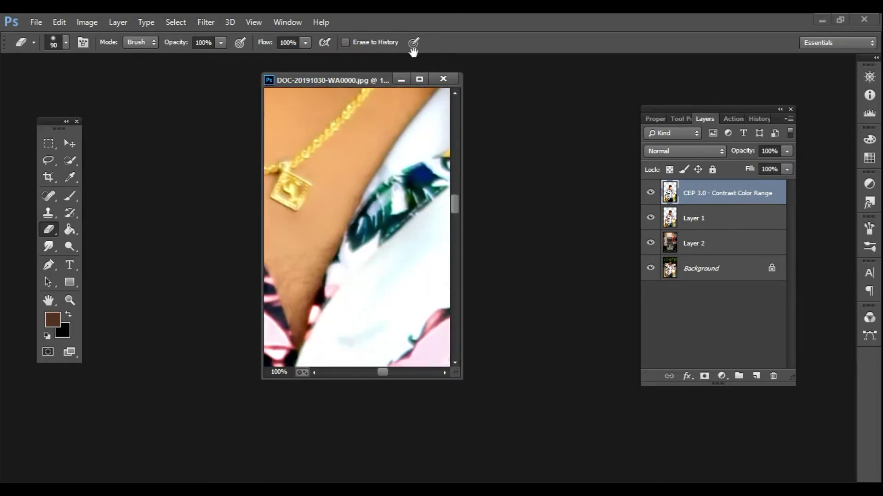
{"action": "left_click", "coordinate": [420, 79]}
{"action": "mouse_move", "coordinate": [207, 266]}
{"action": "left_mouse_down"}
{"action": "mouse_move", "coordinate": [173, 279]}
{"action": "mouse_move", "coordinate": [178, 248]}
{"action": "left_mouse_up"}
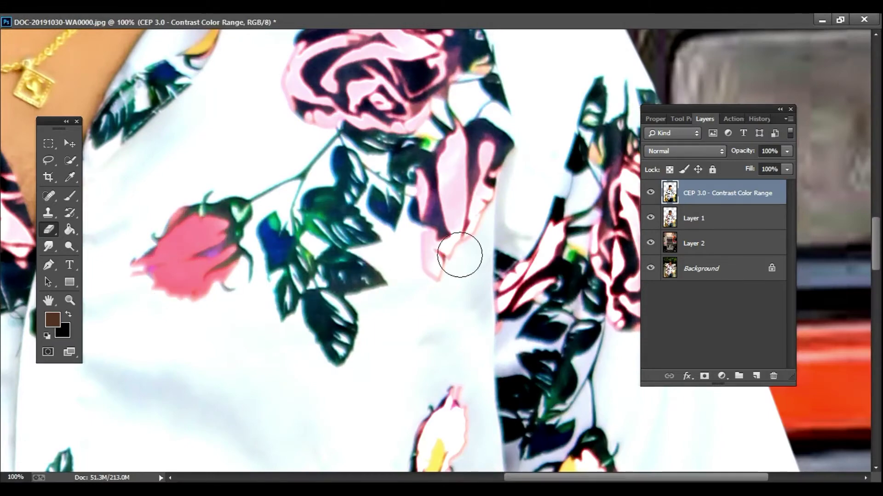
{"action": "mouse_move", "coordinate": [436, 258]}
{"action": "left_mouse_down"}
{"action": "mouse_move", "coordinate": [453, 161]}
{"action": "mouse_move", "coordinate": [475, 221]}
{"action": "left_mouse_up"}
{"action": "key", "text": "bracketleft"}
{"action": "key", "text": "bracketleft"}
{"action": "mouse_move", "coordinate": [449, 159]}
{"action": "left_mouse_down"}
{"action": "mouse_move", "coordinate": [440, 308]}
{"action": "mouse_move", "coordinate": [375, 269]}
{"action": "mouse_move", "coordinate": [327, 165]}
{"action": "mouse_move", "coordinate": [432, 216]}
{"action": "mouse_move", "coordinate": [313, 248]}
{"action": "mouse_move", "coordinate": [399, 170]}
{"action": "mouse_move", "coordinate": [431, 189]}
{"action": "left_mouse_up"}
{"action": "left_click_drag", "start_coordinate": [299, 172], "coordinate": [368, 321]}
{"action": "mouse_move", "coordinate": [336, 230]}
{"action": "left_mouse_down"}
{"action": "mouse_move", "coordinate": [290, 234]}
{"action": "mouse_move", "coordinate": [313, 202]}
{"action": "left_mouse_up"}
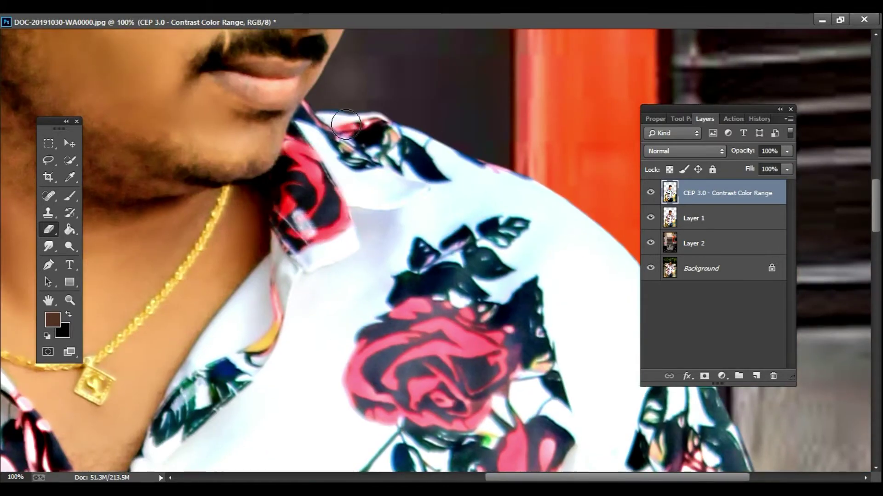
Step: Erase the filter layer over the flowers on the man's left sleeve and the adjoining shirt front
{"action": "mouse_move", "coordinate": [460, 368]}
{"action": "left_mouse_down"}
{"action": "mouse_move", "coordinate": [406, 245]}
{"action": "mouse_move", "coordinate": [271, 101]}
{"action": "left_mouse_up"}
{"action": "mouse_move", "coordinate": [414, 308]}
{"action": "left_mouse_down"}
{"action": "mouse_move", "coordinate": [390, 288]}
{"action": "mouse_move", "coordinate": [420, 276]}
{"action": "mouse_move", "coordinate": [500, 337]}
{"action": "mouse_move", "coordinate": [534, 316]}
{"action": "mouse_move", "coordinate": [547, 217]}
{"action": "mouse_move", "coordinate": [515, 183]}
{"action": "mouse_move", "coordinate": [483, 294]}
{"action": "mouse_move", "coordinate": [517, 272]}
{"action": "mouse_move", "coordinate": [505, 207]}
{"action": "left_mouse_up"}
{"action": "left_click_drag", "start_coordinate": [487, 321], "coordinate": [510, 74]}
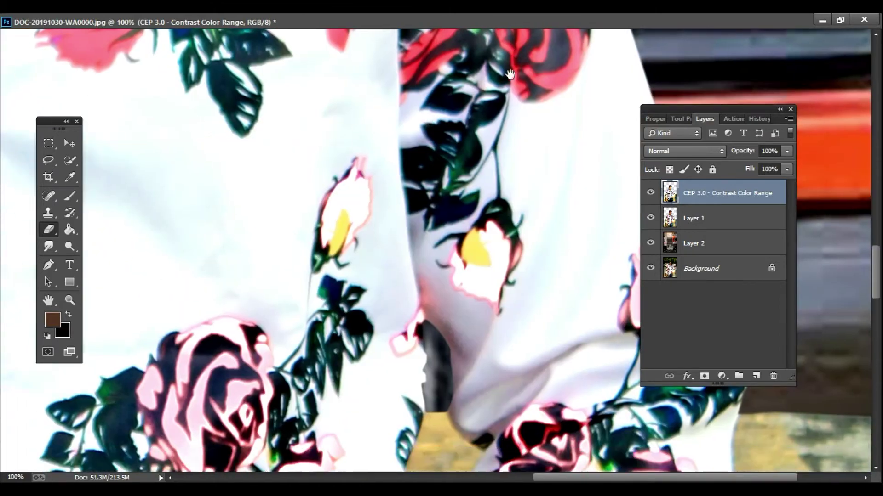
{"action": "left_click_drag", "start_coordinate": [363, 171], "coordinate": [327, 257]}
{"action": "mouse_move", "coordinate": [427, 258]}
{"action": "left_mouse_down"}
{"action": "mouse_move", "coordinate": [489, 300]}
{"action": "mouse_move", "coordinate": [496, 206]}
{"action": "left_mouse_up"}
{"action": "mouse_move", "coordinate": [398, 356]}
{"action": "left_mouse_down"}
{"action": "mouse_move", "coordinate": [439, 198]}
{"action": "mouse_move", "coordinate": [313, 207]}
{"action": "mouse_move", "coordinate": [198, 276]}
{"action": "mouse_move", "coordinate": [258, 331]}
{"action": "mouse_move", "coordinate": [275, 223]}
{"action": "mouse_move", "coordinate": [308, 301]}
{"action": "mouse_move", "coordinate": [352, 320]}
{"action": "mouse_move", "coordinate": [331, 303]}
{"action": "left_mouse_up"}
{"action": "mouse_move", "coordinate": [538, 347]}
{"action": "left_mouse_down"}
{"action": "mouse_move", "coordinate": [354, 260]}
{"action": "mouse_move", "coordinate": [436, 207]}
{"action": "mouse_move", "coordinate": [529, 276]}
{"action": "mouse_move", "coordinate": [510, 220]}
{"action": "mouse_move", "coordinate": [455, 311]}
{"action": "left_mouse_up"}
{"action": "mouse_move", "coordinate": [437, 138]}
{"action": "left_mouse_down"}
{"action": "mouse_move", "coordinate": [456, 160]}
{"action": "mouse_move", "coordinate": [437, 158]}
{"action": "left_mouse_up"}
Step: Erase the filter layer over the roses on the lower shirt front and the man's right forearm
{"action": "scroll", "coordinate": [443, 230], "scroll_direction": "down", "scroll_amount": 5}
{"action": "left_click_drag", "start_coordinate": [443, 230], "coordinate": [659, 123]}
{"action": "mouse_move", "coordinate": [364, 341]}
{"action": "left_mouse_down"}
{"action": "mouse_move", "coordinate": [267, 284]}
{"action": "mouse_move", "coordinate": [373, 276]}
{"action": "mouse_move", "coordinate": [322, 299]}
{"action": "mouse_move", "coordinate": [345, 292]}
{"action": "left_mouse_up"}
{"action": "mouse_move", "coordinate": [180, 434]}
{"action": "left_mouse_down"}
{"action": "mouse_move", "coordinate": [337, 250]}
{"action": "mouse_move", "coordinate": [309, 252]}
{"action": "mouse_move", "coordinate": [166, 209]}
{"action": "mouse_move", "coordinate": [198, 223]}
{"action": "left_mouse_up"}
{"action": "mouse_move", "coordinate": [289, 222]}
{"action": "left_mouse_down"}
{"action": "mouse_move", "coordinate": [498, 161]}
{"action": "mouse_move", "coordinate": [504, 207]}
{"action": "left_mouse_up"}
{"action": "mouse_move", "coordinate": [326, 294]}
{"action": "left_mouse_down"}
{"action": "mouse_move", "coordinate": [299, 321]}
{"action": "mouse_move", "coordinate": [282, 267]}
{"action": "mouse_move", "coordinate": [304, 204]}
{"action": "mouse_move", "coordinate": [269, 182]}
{"action": "mouse_move", "coordinate": [259, 264]}
{"action": "mouse_move", "coordinate": [262, 157]}
{"action": "mouse_move", "coordinate": [435, 167]}
{"action": "mouse_move", "coordinate": [499, 296]}
{"action": "left_mouse_up"}
{"action": "mouse_move", "coordinate": [239, 230]}
{"action": "left_mouse_down"}
{"action": "mouse_move", "coordinate": [162, 151]}
{"action": "mouse_move", "coordinate": [193, 97]}
{"action": "mouse_move", "coordinate": [243, 197]}
{"action": "mouse_move", "coordinate": [310, 236]}
{"action": "left_mouse_up"}
{"action": "left_click_drag", "start_coordinate": [370, 181], "coordinate": [352, 266]}
{"action": "left_click_drag", "start_coordinate": [255, 317], "coordinate": [245, 239]}
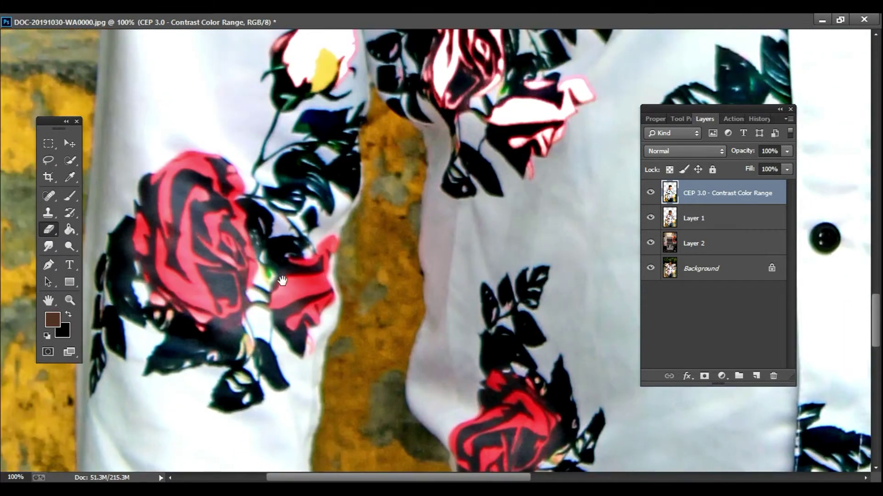
Step: Erase the filter layer over the remaining flowers up the man's right sleeve and shoulder
{"action": "left_click_drag", "start_coordinate": [282, 281], "coordinate": [273, 434]}
{"action": "mouse_move", "coordinate": [296, 216]}
{"action": "left_mouse_down"}
{"action": "mouse_move", "coordinate": [321, 193]}
{"action": "mouse_move", "coordinate": [331, 248]}
{"action": "left_mouse_up"}
{"action": "mouse_move", "coordinate": [497, 267]}
{"action": "left_mouse_down"}
{"action": "mouse_move", "coordinate": [504, 298]}
{"action": "mouse_move", "coordinate": [485, 220]}
{"action": "mouse_move", "coordinate": [423, 184]}
{"action": "mouse_move", "coordinate": [443, 147]}
{"action": "left_mouse_up"}
{"action": "left_click_drag", "start_coordinate": [350, 181], "coordinate": [488, 273]}
{"action": "mouse_move", "coordinate": [323, 171]}
{"action": "left_mouse_down"}
{"action": "mouse_move", "coordinate": [304, 134]}
{"action": "mouse_move", "coordinate": [287, 137]}
{"action": "mouse_move", "coordinate": [301, 181]}
{"action": "left_mouse_up"}
{"action": "mouse_move", "coordinate": [345, 189]}
{"action": "left_mouse_down"}
{"action": "mouse_move", "coordinate": [333, 215]}
{"action": "mouse_move", "coordinate": [328, 295]}
{"action": "left_mouse_up"}
{"action": "mouse_move", "coordinate": [384, 140]}
{"action": "left_mouse_down"}
{"action": "mouse_move", "coordinate": [439, 109]}
{"action": "mouse_move", "coordinate": [413, 51]}
{"action": "mouse_move", "coordinate": [353, 129]}
{"action": "left_mouse_up"}
{"action": "left_click_drag", "start_coordinate": [354, 129], "coordinate": [289, 265]}
{"action": "mouse_move", "coordinate": [285, 188]}
{"action": "left_mouse_down"}
{"action": "mouse_move", "coordinate": [252, 98]}
{"action": "mouse_move", "coordinate": [212, 179]}
{"action": "mouse_move", "coordinate": [243, 158]}
{"action": "left_mouse_up"}
{"action": "mouse_move", "coordinate": [479, 180]}
{"action": "left_mouse_down"}
{"action": "mouse_move", "coordinate": [524, 104]}
{"action": "mouse_move", "coordinate": [480, 162]}
{"action": "mouse_move", "coordinate": [498, 286]}
{"action": "mouse_move", "coordinate": [381, 211]}
{"action": "mouse_move", "coordinate": [441, 138]}
{"action": "mouse_move", "coordinate": [456, 198]}
{"action": "left_mouse_up"}
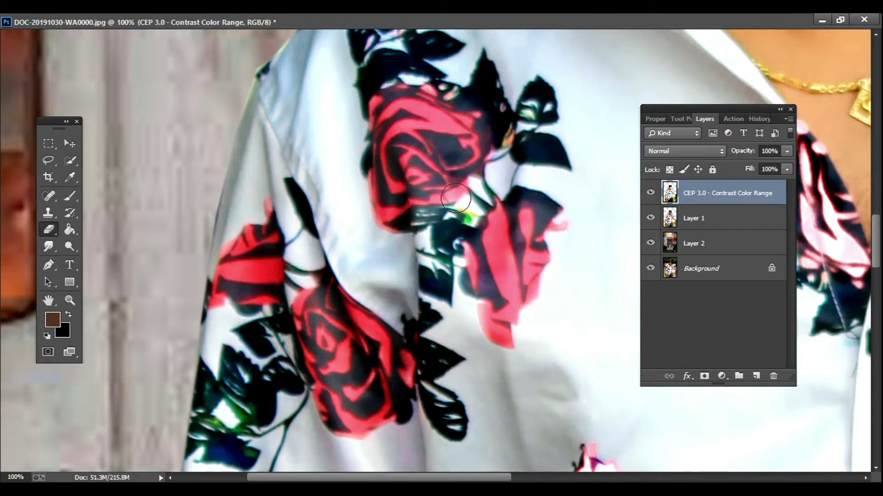
Step: Erase the filter layer over the rose at the neck opening and the pale buds on the middle of the shirt
{"action": "key", "text": "z"}
{"action": "left_click", "coordinate": [465, 199], "text": "alt"}
{"action": "left_click", "coordinate": [475, 205]}
{"action": "left_click", "coordinate": [475, 206]}
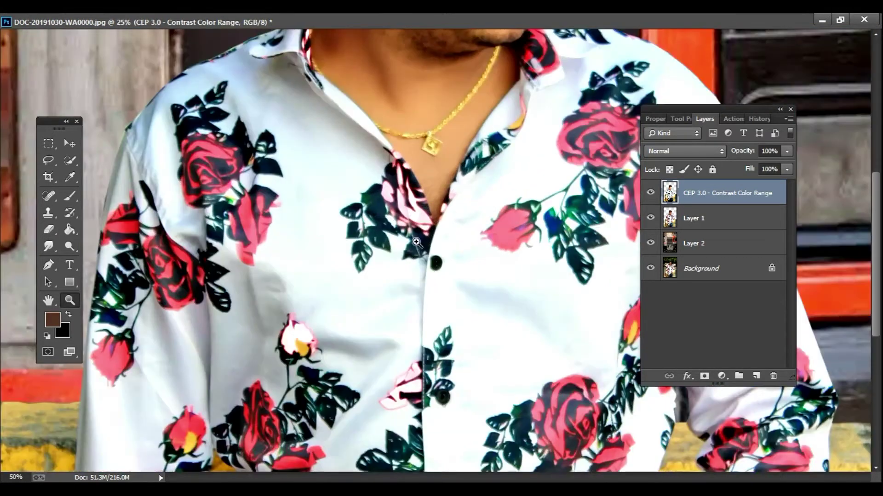
{"action": "left_click", "coordinate": [475, 205]}
{"action": "key", "text": "e"}
{"action": "mouse_move", "coordinate": [314, 240]}
{"action": "left_mouse_down"}
{"action": "mouse_move", "coordinate": [283, 239]}
{"action": "mouse_move", "coordinate": [281, 256]}
{"action": "left_mouse_up"}
{"action": "left_click_drag", "start_coordinate": [361, 178], "coordinate": [385, 286]}
{"action": "mouse_move", "coordinate": [462, 190]}
{"action": "left_mouse_down"}
{"action": "mouse_move", "coordinate": [456, 151]}
{"action": "mouse_move", "coordinate": [453, 189]}
{"action": "left_mouse_up"}
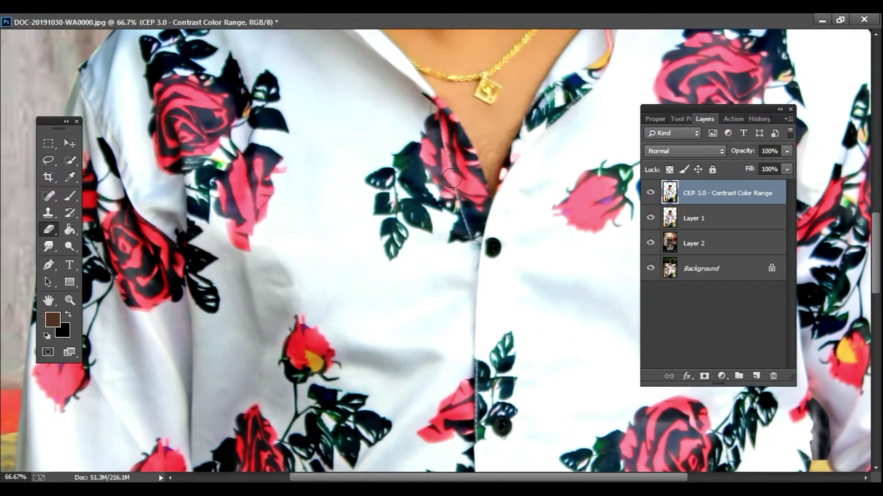
Step: Erase the filter layer over the floral print on the collar at the man's right side
{"action": "key", "text": "x"}
{"action": "key", "text": "z"}
{"action": "left_click", "coordinate": [487, 208], "text": "alt"}
{"action": "left_click", "coordinate": [487, 208], "text": "alt"}
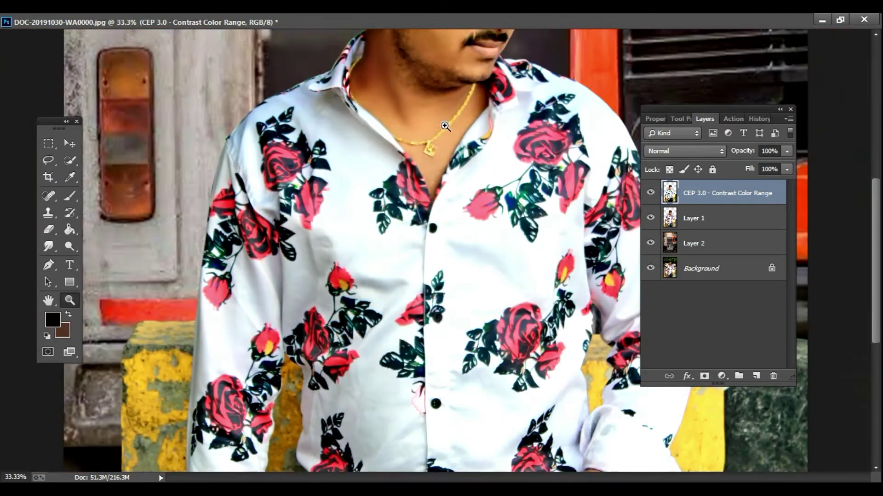
{"action": "left_click", "coordinate": [407, 94]}
{"action": "left_click", "coordinate": [407, 94]}
{"action": "key", "text": "e"}
{"action": "left_click_drag", "start_coordinate": [407, 94], "coordinate": [461, 303]}
{"action": "mouse_move", "coordinate": [413, 272]}
{"action": "left_mouse_down"}
{"action": "mouse_move", "coordinate": [407, 230]}
{"action": "mouse_move", "coordinate": [433, 163]}
{"action": "left_mouse_up"}
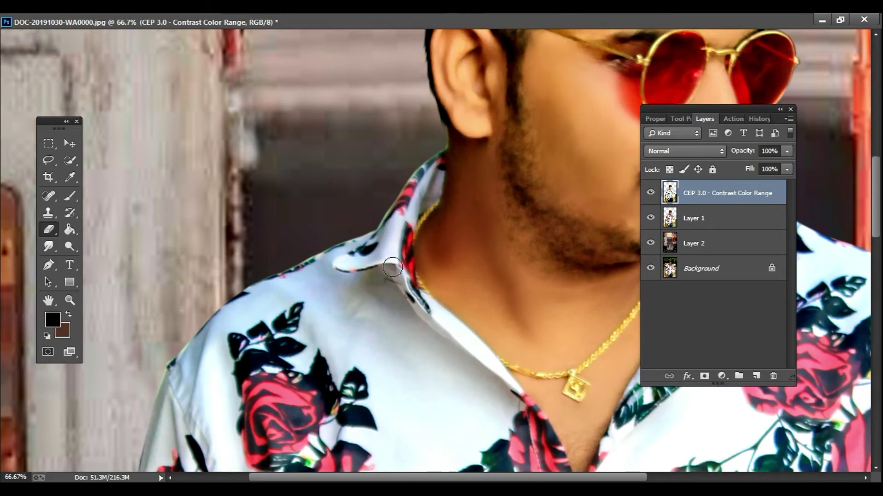
Step: Erase the filter layer over the roses and pale rosebud along the shirt's lower hem at the man's right side
{"action": "key", "text": "z"}
{"action": "left_click", "coordinate": [406, 286], "text": "alt"}
{"action": "left_click", "coordinate": [405, 286], "text": "alt"}
{"action": "left_click", "coordinate": [386, 303], "text": "alt"}
{"action": "left_click", "coordinate": [386, 302], "text": "alt"}
{"action": "left_click", "coordinate": [386, 303], "text": "alt"}
{"action": "double_click", "coordinate": [417, 418]}
{"action": "left_click", "coordinate": [417, 417]}
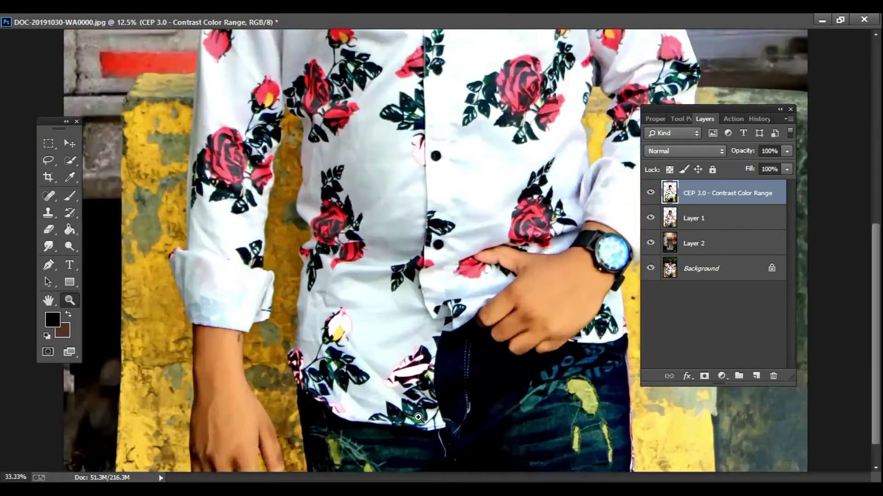
{"action": "left_click", "coordinate": [417, 418]}
{"action": "key", "text": "e"}
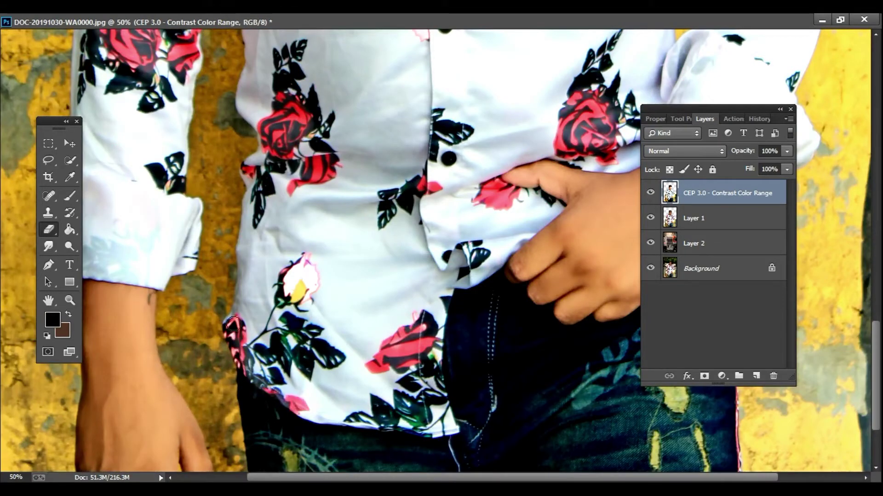
{"action": "mouse_move", "coordinate": [232, 325]}
{"action": "left_mouse_down"}
{"action": "mouse_move", "coordinate": [299, 288]}
{"action": "mouse_move", "coordinate": [296, 276]}
{"action": "left_mouse_up"}
Step: Examine the full composite and the face, necklace, collar and upper shirt roses up close
{"action": "key", "text": "z"}
{"action": "left_click", "coordinate": [340, 307], "text": "alt"}
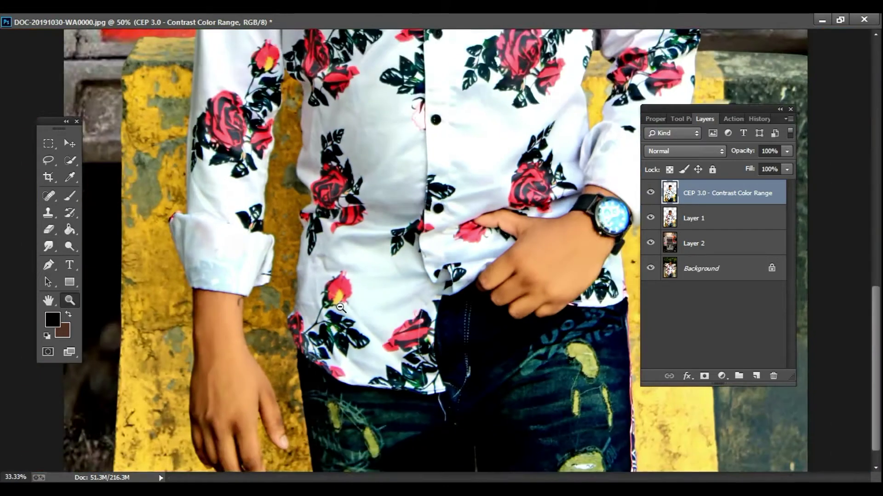
{"action": "left_click", "coordinate": [340, 308], "text": "alt"}
{"action": "left_click", "coordinate": [340, 307], "text": "alt"}
{"action": "left_click", "coordinate": [340, 307], "text": "alt"}
{"action": "left_click", "coordinate": [364, 290], "text": "alt"}
{"action": "left_click", "coordinate": [449, 205]}
{"action": "double_click", "coordinate": [450, 205]}
{"action": "left_click", "coordinate": [450, 205]}
{"action": "left_click", "coordinate": [451, 206]}
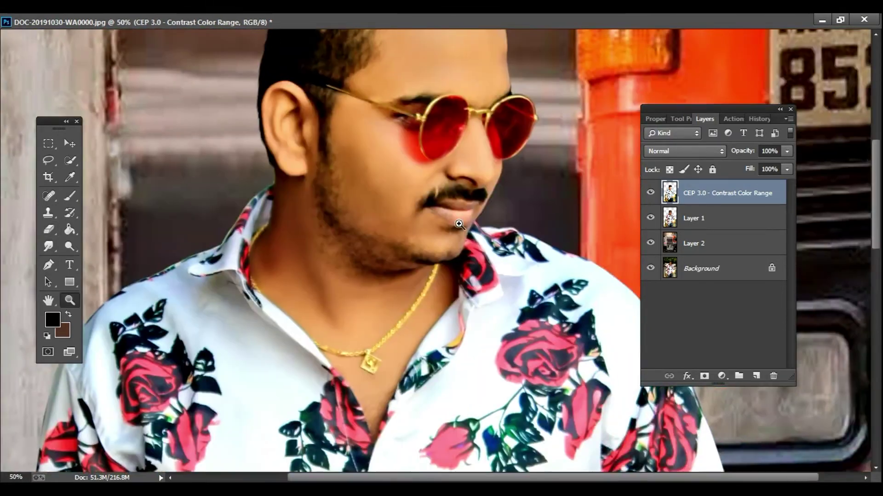
{"action": "left_click", "coordinate": [459, 224]}
{"action": "left_click", "coordinate": [457, 221], "text": "alt"}
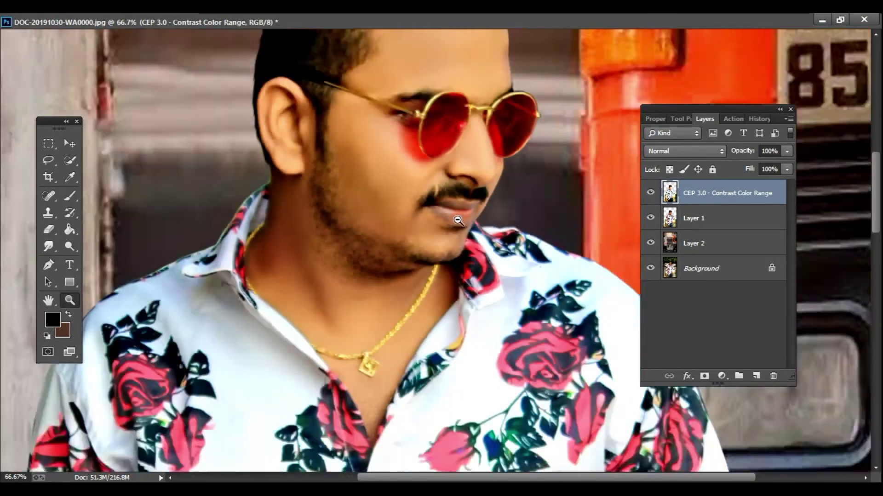
{"action": "left_click", "coordinate": [458, 221], "text": "alt"}
{"action": "left_click", "coordinate": [458, 221], "text": "alt"}
Step: Merge the CEP 3.0 - Contrast Color Range layer down into Layer 1
{"action": "right_click", "coordinate": [692, 197]}
{"action": "left_click", "coordinate": [489, 381]}
{"action": "key", "text": "e"}
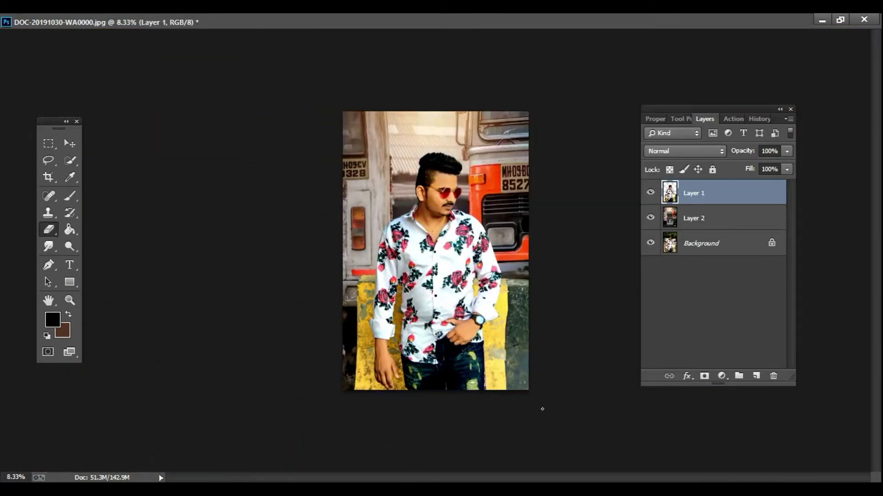
Step: Open Color Efex Pro 4 on Layer 1 and add a Dark Contrasts filter on top of Detail Extractor
{"action": "key", "text": "f"}
{"action": "key", "text": "ctrl+minus"}
{"action": "left_click", "coordinate": [206, 22]}
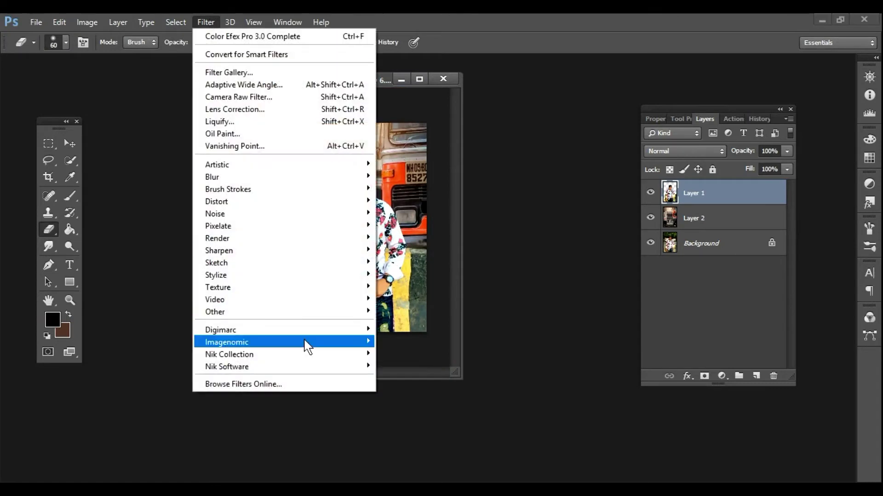
{"action": "left_click", "coordinate": [395, 355]}
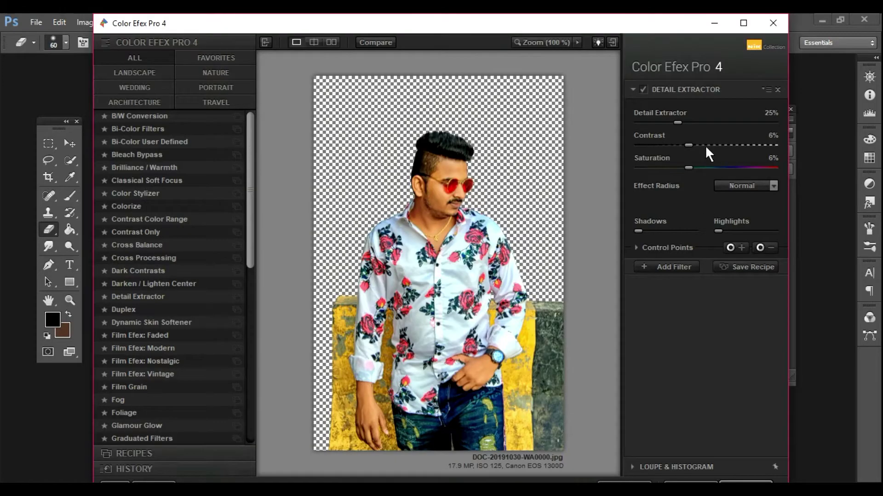
{"action": "left_click", "coordinate": [666, 266]}
{"action": "left_click", "coordinate": [138, 271]}
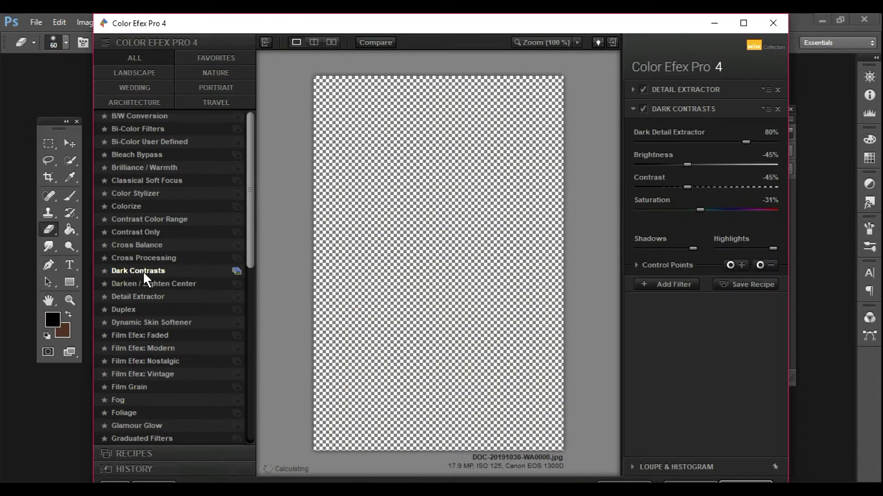
Step: Set Dark Contrasts to 61% Dark Detail Extractor, -36% brightness, -35% contrast and -15% saturation, and apply the filters to Layer 1
{"action": "left_click", "coordinate": [696, 165]}
{"action": "left_click", "coordinate": [721, 142]}
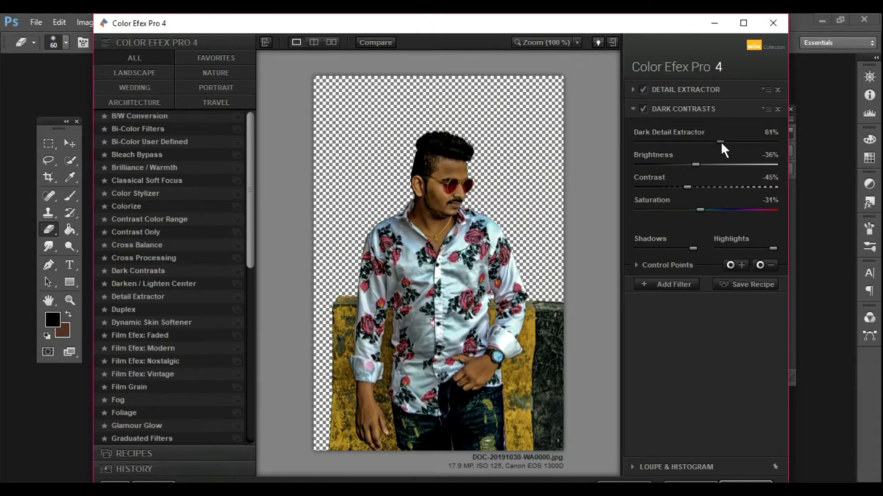
{"action": "left_click", "coordinate": [696, 188]}
{"action": "left_click", "coordinate": [701, 210]}
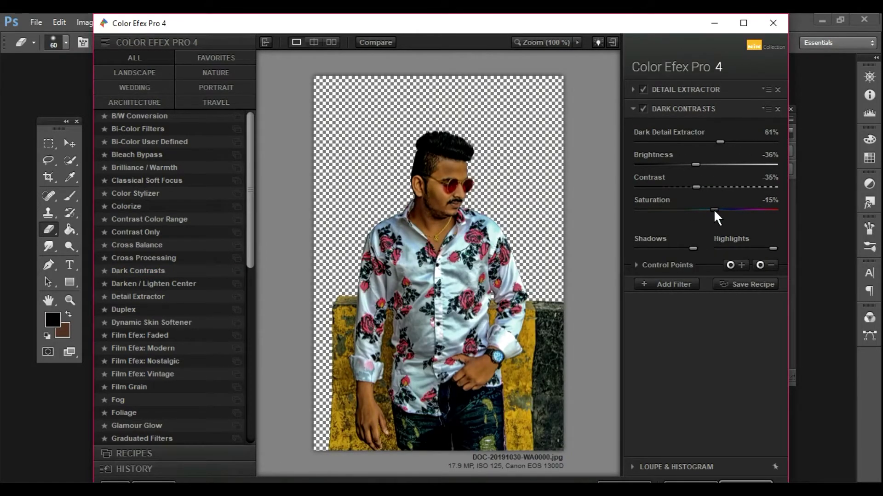
{"action": "left_click", "coordinate": [678, 284]}
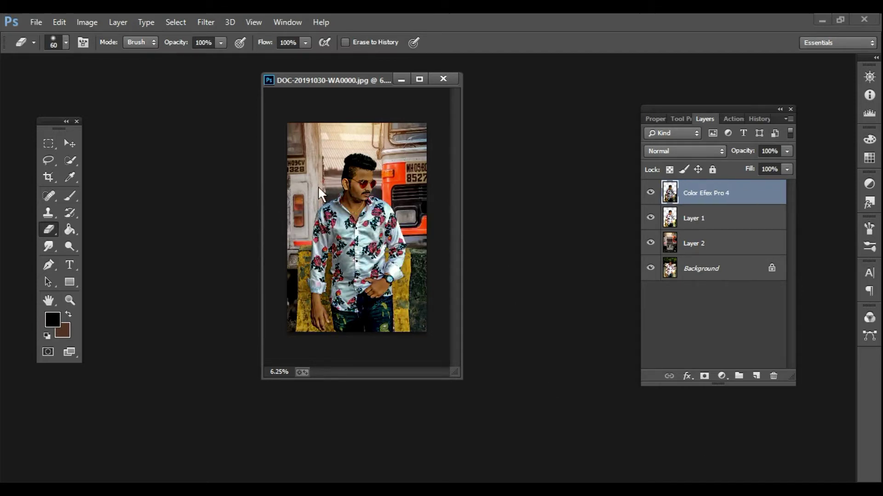
Step: Try erasing the Color Efex Pro 4 layer over the cheek beneath the sunglasses, and undo the stroke
{"action": "key", "text": "ctrl+space"}
{"action": "left_click", "coordinate": [360, 191], "text": "ctrl"}
{"action": "left_click", "coordinate": [360, 192], "text": "ctrl"}
{"action": "left_click", "coordinate": [360, 191], "text": "ctrl"}
{"action": "left_click", "coordinate": [360, 191], "text": "ctrl"}
{"action": "left_click", "coordinate": [360, 191], "text": "ctrl"}
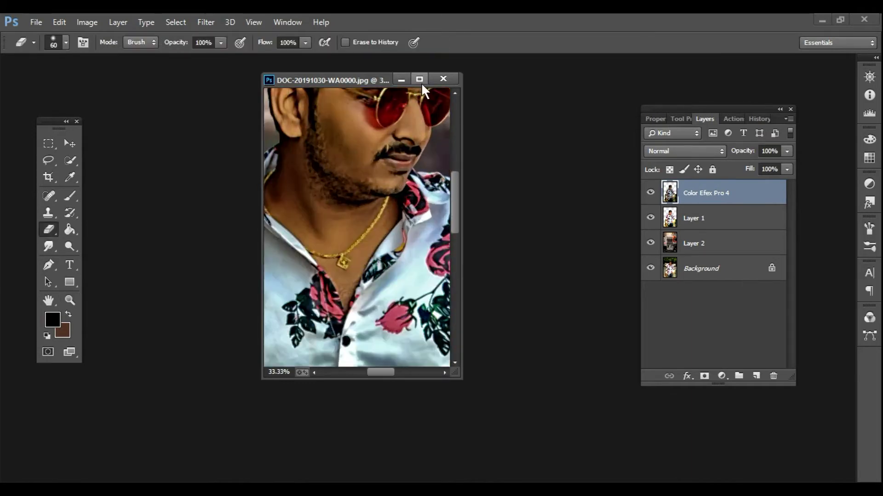
{"action": "left_click", "coordinate": [419, 80]}
{"action": "key", "text": "space"}
{"action": "left_click_drag", "start_coordinate": [417, 95], "coordinate": [459, 209]}
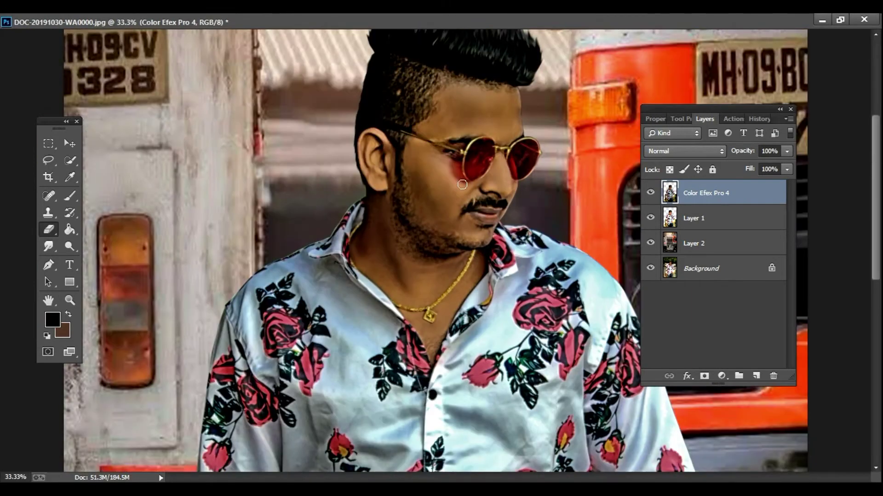
{"action": "left_click_drag", "start_coordinate": [450, 177], "coordinate": [460, 188]}
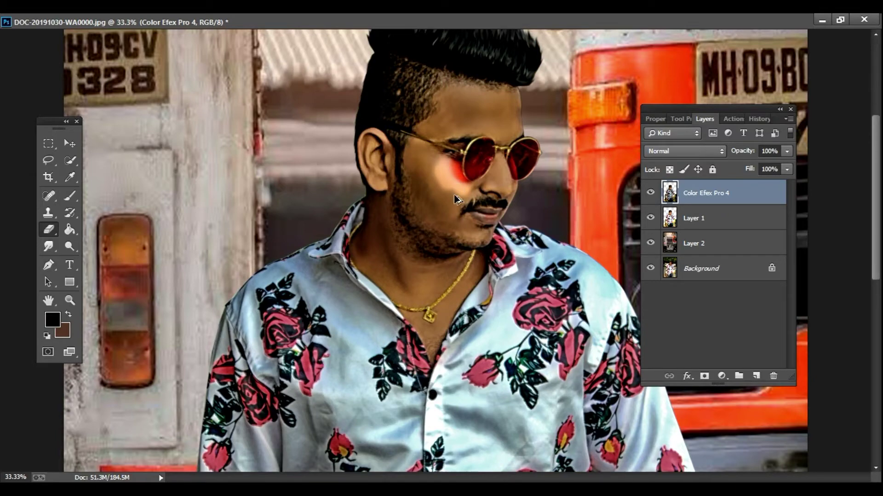
{"action": "key", "text": "ctrl+z"}
Step: Erase the Color Efex Pro 4 layer over the skin of the man's cheeks, nose, chin and forehead
{"action": "scroll", "coordinate": [440, 169], "scroll_direction": "up", "scroll_amount": 2}
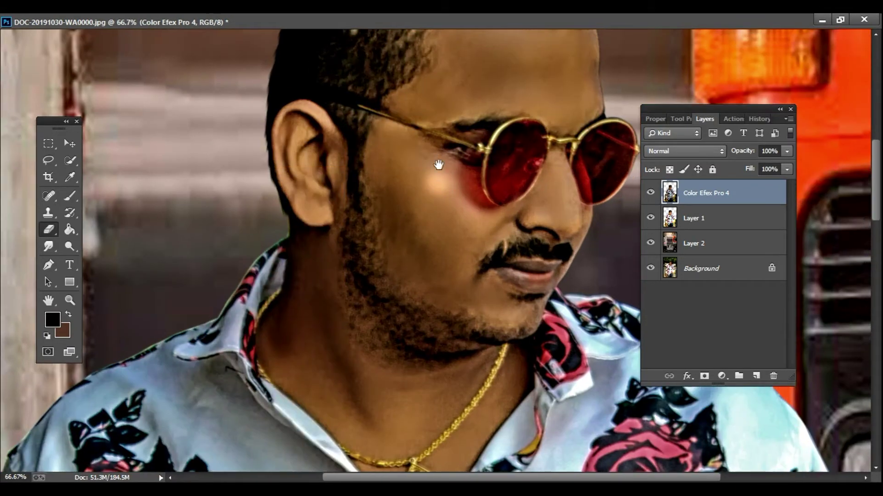
{"action": "mouse_move", "coordinate": [437, 167]}
{"action": "left_mouse_down"}
{"action": "mouse_move", "coordinate": [444, 195]}
{"action": "mouse_move", "coordinate": [496, 222]}
{"action": "mouse_move", "coordinate": [533, 204]}
{"action": "mouse_move", "coordinate": [553, 168]}
{"action": "mouse_move", "coordinate": [564, 220]}
{"action": "mouse_move", "coordinate": [579, 227]}
{"action": "mouse_move", "coordinate": [539, 217]}
{"action": "mouse_move", "coordinate": [556, 232]}
{"action": "mouse_move", "coordinate": [464, 245]}
{"action": "mouse_move", "coordinate": [470, 271]}
{"action": "mouse_move", "coordinate": [549, 275]}
{"action": "mouse_move", "coordinate": [515, 315]}
{"action": "mouse_move", "coordinate": [435, 294]}
{"action": "mouse_move", "coordinate": [393, 235]}
{"action": "mouse_move", "coordinate": [376, 167]}
{"action": "mouse_move", "coordinate": [433, 158]}
{"action": "mouse_move", "coordinate": [384, 177]}
{"action": "mouse_move", "coordinate": [418, 176]}
{"action": "mouse_move", "coordinate": [456, 241]}
{"action": "mouse_move", "coordinate": [452, 284]}
{"action": "mouse_move", "coordinate": [417, 222]}
{"action": "mouse_move", "coordinate": [419, 245]}
{"action": "mouse_move", "coordinate": [453, 243]}
{"action": "mouse_move", "coordinate": [449, 162]}
{"action": "mouse_move", "coordinate": [440, 245]}
{"action": "left_mouse_up"}
{"action": "left_click_drag", "start_coordinate": [432, 209], "coordinate": [429, 267]}
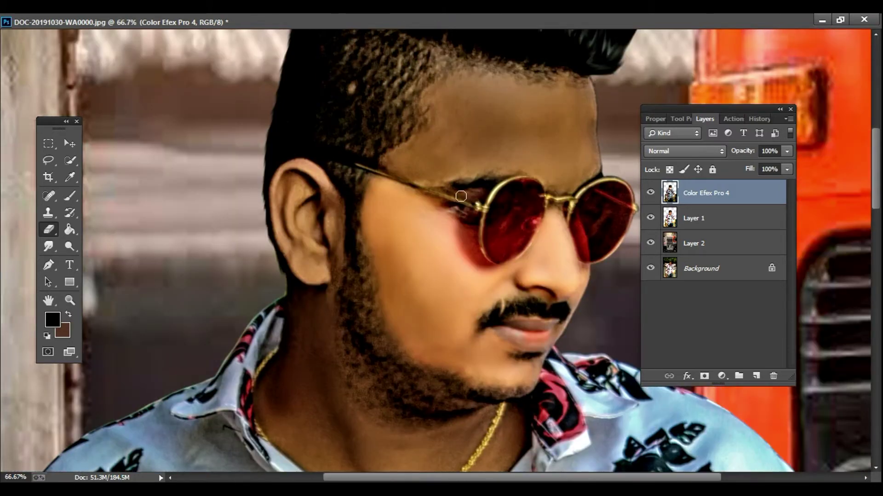
{"action": "mouse_move", "coordinate": [451, 191]}
{"action": "left_mouse_down"}
{"action": "mouse_move", "coordinate": [408, 177]}
{"action": "mouse_move", "coordinate": [404, 154]}
{"action": "mouse_move", "coordinate": [422, 143]}
{"action": "mouse_move", "coordinate": [409, 154]}
{"action": "mouse_move", "coordinate": [429, 173]}
{"action": "mouse_move", "coordinate": [477, 162]}
{"action": "mouse_move", "coordinate": [469, 159]}
{"action": "mouse_move", "coordinate": [526, 159]}
{"action": "mouse_move", "coordinate": [560, 184]}
{"action": "mouse_move", "coordinate": [591, 169]}
{"action": "mouse_move", "coordinate": [593, 108]}
{"action": "mouse_move", "coordinate": [540, 83]}
{"action": "mouse_move", "coordinate": [444, 80]}
{"action": "mouse_move", "coordinate": [429, 149]}
{"action": "mouse_move", "coordinate": [513, 147]}
{"action": "mouse_move", "coordinate": [574, 111]}
{"action": "mouse_move", "coordinate": [463, 107]}
{"action": "mouse_move", "coordinate": [540, 133]}
{"action": "mouse_move", "coordinate": [480, 127]}
{"action": "mouse_move", "coordinate": [530, 102]}
{"action": "left_mouse_up"}
Step: Erase the Color Efex Pro 4 layer over the man's ear, neck and the skin at the shirt's open collar
{"action": "scroll", "coordinate": [540, 148], "scroll_direction": "down", "scroll_amount": 2}
{"action": "mouse_move", "coordinate": [328, 209]}
{"action": "left_mouse_down"}
{"action": "mouse_move", "coordinate": [327, 256]}
{"action": "mouse_move", "coordinate": [369, 372]}
{"action": "mouse_move", "coordinate": [399, 387]}
{"action": "mouse_move", "coordinate": [459, 392]}
{"action": "mouse_move", "coordinate": [463, 386]}
{"action": "mouse_move", "coordinate": [440, 414]}
{"action": "mouse_move", "coordinate": [442, 427]}
{"action": "mouse_move", "coordinate": [501, 369]}
{"action": "mouse_move", "coordinate": [483, 426]}
{"action": "mouse_move", "coordinate": [384, 404]}
{"action": "mouse_move", "coordinate": [316, 355]}
{"action": "mouse_move", "coordinate": [297, 293]}
{"action": "mouse_move", "coordinate": [296, 339]}
{"action": "mouse_move", "coordinate": [282, 314]}
{"action": "mouse_move", "coordinate": [266, 346]}
{"action": "mouse_move", "coordinate": [297, 395]}
{"action": "mouse_move", "coordinate": [370, 453]}
{"action": "mouse_move", "coordinate": [416, 448]}
{"action": "mouse_move", "coordinate": [355, 420]}
{"action": "mouse_move", "coordinate": [309, 377]}
{"action": "left_mouse_up"}
{"action": "left_click_drag", "start_coordinate": [372, 286], "coordinate": [325, 92]}
{"action": "mouse_move", "coordinate": [443, 247]}
{"action": "left_mouse_down"}
{"action": "mouse_move", "coordinate": [389, 275]}
{"action": "mouse_move", "coordinate": [252, 203]}
{"action": "mouse_move", "coordinate": [311, 262]}
{"action": "mouse_move", "coordinate": [365, 363]}
{"action": "mouse_move", "coordinate": [428, 204]}
{"action": "left_mouse_up"}
{"action": "left_click_drag", "start_coordinate": [295, 386], "coordinate": [396, 17]}
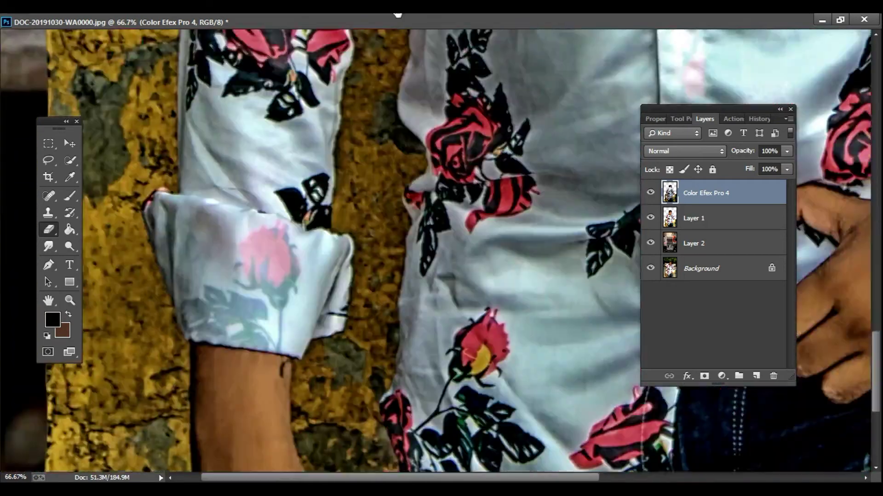
Step: Erase the Color Efex Pro 4 layer over the man's right forearm, hand and fingers below the rolled cuff
{"action": "left_click_drag", "start_coordinate": [287, 427], "coordinate": [319, 258]}
{"action": "mouse_move", "coordinate": [301, 368]}
{"action": "left_mouse_down"}
{"action": "mouse_move", "coordinate": [288, 404]}
{"action": "mouse_move", "coordinate": [257, 377]}
{"action": "mouse_move", "coordinate": [289, 401]}
{"action": "mouse_move", "coordinate": [345, 416]}
{"action": "mouse_move", "coordinate": [347, 320]}
{"action": "mouse_move", "coordinate": [359, 414]}
{"action": "mouse_move", "coordinate": [374, 459]}
{"action": "left_mouse_up"}
{"action": "left_click_drag", "start_coordinate": [357, 330], "coordinate": [325, 321]}
{"action": "mouse_move", "coordinate": [289, 427]}
{"action": "left_mouse_down"}
{"action": "mouse_move", "coordinate": [303, 445]}
{"action": "mouse_move", "coordinate": [259, 423]}
{"action": "left_mouse_up"}
{"action": "mouse_move", "coordinate": [307, 321]}
{"action": "left_mouse_down"}
{"action": "mouse_move", "coordinate": [311, 288]}
{"action": "mouse_move", "coordinate": [331, 321]}
{"action": "mouse_move", "coordinate": [372, 359]}
{"action": "mouse_move", "coordinate": [357, 276]}
{"action": "mouse_move", "coordinate": [308, 193]}
{"action": "mouse_move", "coordinate": [289, 115]}
{"action": "mouse_move", "coordinate": [282, 105]}
{"action": "mouse_move", "coordinate": [286, 124]}
{"action": "mouse_move", "coordinate": [240, 75]}
{"action": "mouse_move", "coordinate": [225, 137]}
{"action": "mouse_move", "coordinate": [256, 98]}
{"action": "mouse_move", "coordinate": [257, 74]}
{"action": "mouse_move", "coordinate": [292, 99]}
{"action": "mouse_move", "coordinate": [299, 264]}
{"action": "mouse_move", "coordinate": [223, 173]}
{"action": "mouse_move", "coordinate": [210, 276]}
{"action": "mouse_move", "coordinate": [236, 338]}
{"action": "mouse_move", "coordinate": [309, 284]}
{"action": "mouse_move", "coordinate": [238, 316]}
{"action": "mouse_move", "coordinate": [230, 349]}
{"action": "left_mouse_up"}
Step: Erase the Color Efex Pro 4 layer over the man's left hand, fingers and the wrist around the watch
{"action": "left_click_drag", "start_coordinate": [425, 301], "coordinate": [183, 380]}
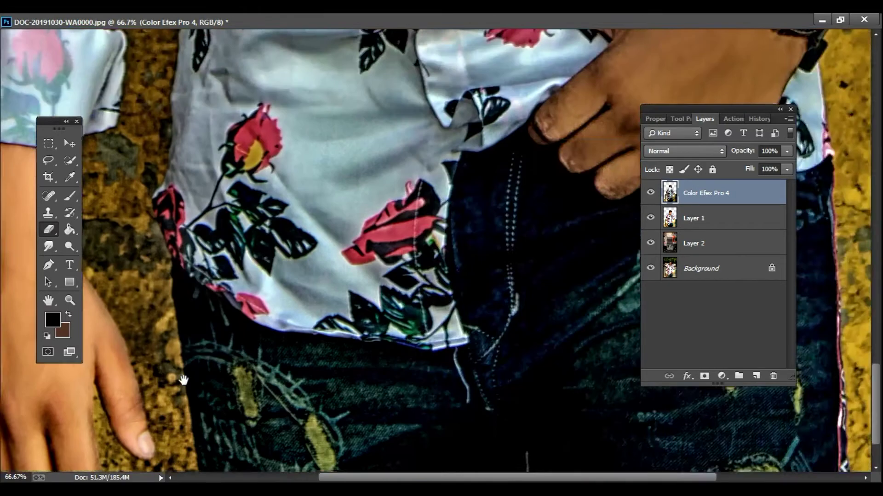
{"action": "left_click_drag", "start_coordinate": [598, 138], "coordinate": [294, 273]}
{"action": "mouse_move", "coordinate": [337, 239]}
{"action": "left_mouse_down"}
{"action": "mouse_move", "coordinate": [248, 138]}
{"action": "mouse_move", "coordinate": [361, 141]}
{"action": "mouse_move", "coordinate": [464, 193]}
{"action": "mouse_move", "coordinate": [415, 280]}
{"action": "mouse_move", "coordinate": [311, 316]}
{"action": "mouse_move", "coordinate": [260, 276]}
{"action": "mouse_move", "coordinate": [291, 192]}
{"action": "mouse_move", "coordinate": [340, 241]}
{"action": "mouse_move", "coordinate": [426, 228]}
{"action": "mouse_move", "coordinate": [460, 165]}
{"action": "mouse_move", "coordinate": [391, 174]}
{"action": "mouse_move", "coordinate": [349, 133]}
{"action": "mouse_move", "coordinate": [391, 239]}
{"action": "mouse_move", "coordinate": [382, 189]}
{"action": "left_mouse_up"}
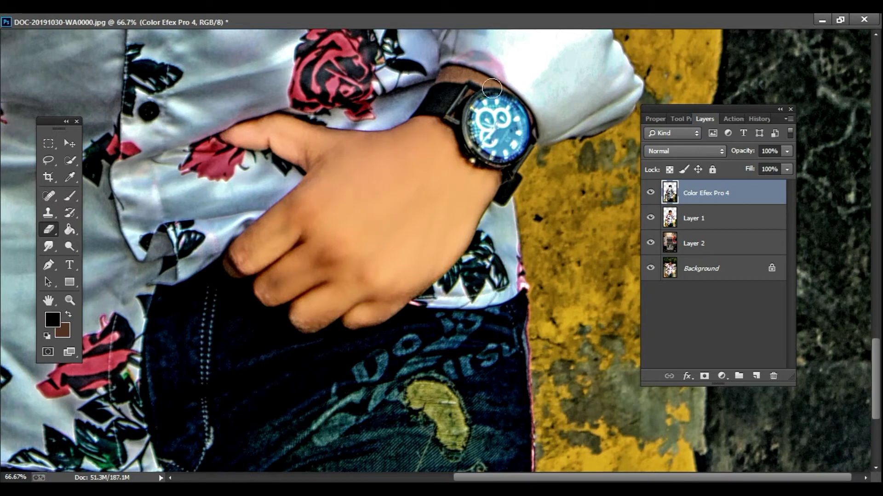
{"action": "mouse_move", "coordinate": [492, 82]}
{"action": "left_mouse_down"}
{"action": "mouse_move", "coordinate": [448, 73]}
{"action": "mouse_move", "coordinate": [472, 92]}
{"action": "left_mouse_up"}
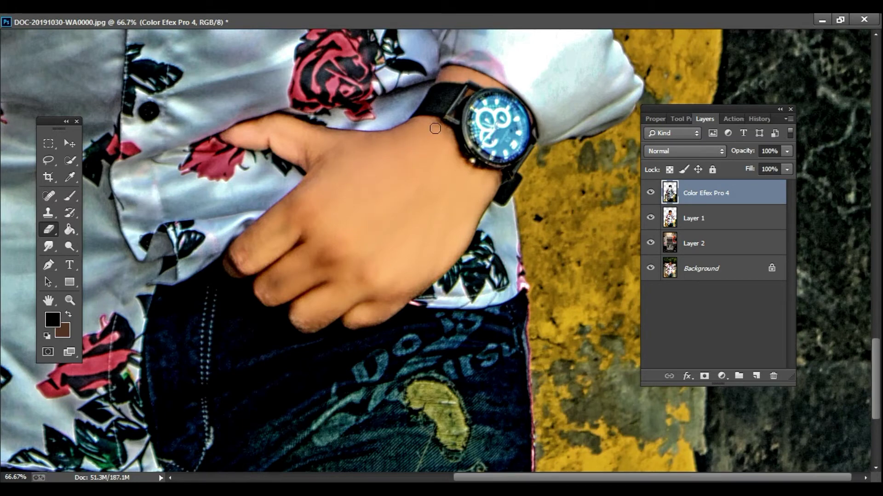
{"action": "mouse_move", "coordinate": [435, 128]}
{"action": "left_mouse_down"}
{"action": "mouse_move", "coordinate": [496, 184]}
{"action": "mouse_move", "coordinate": [464, 229]}
{"action": "mouse_move", "coordinate": [321, 223]}
{"action": "left_mouse_up"}
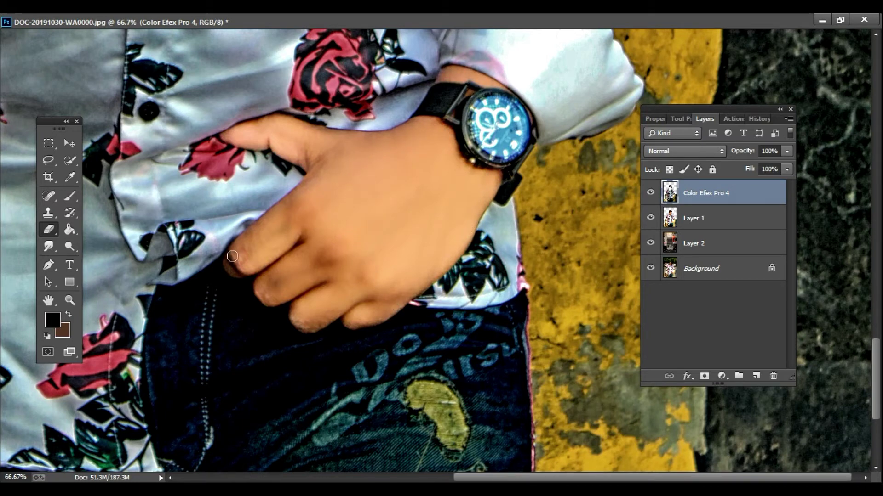
Step: Merge the Color Efex Pro 4 layer down into Layer 1
{"action": "scroll", "coordinate": [238, 273], "scroll_direction": "down", "scroll_amount": 3}
{"action": "scroll", "coordinate": [359, 169], "scroll_direction": "up", "scroll_amount": 3}
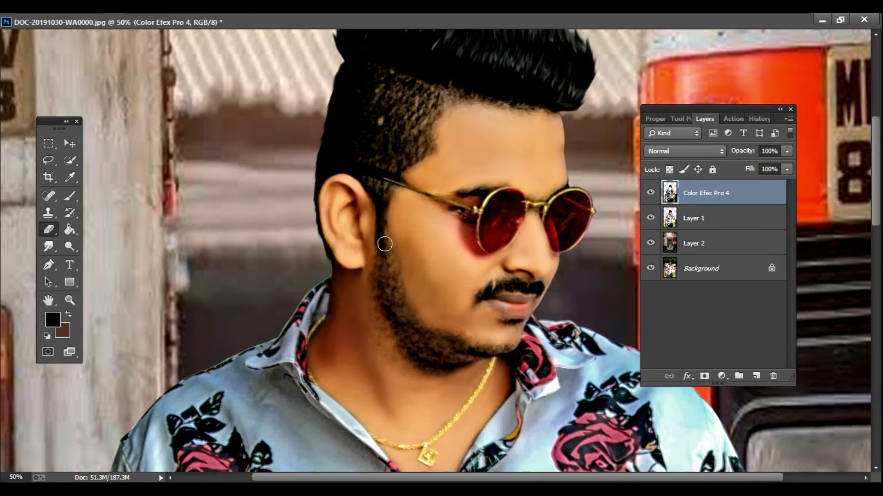
{"action": "scroll", "coordinate": [395, 250], "scroll_direction": "up", "scroll_amount": 2}
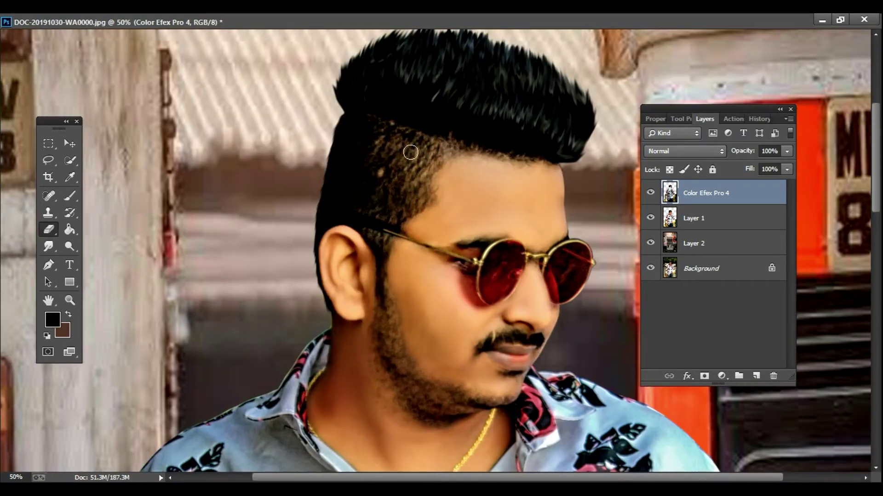
{"action": "scroll", "coordinate": [523, 169], "scroll_direction": "down", "scroll_amount": 2}
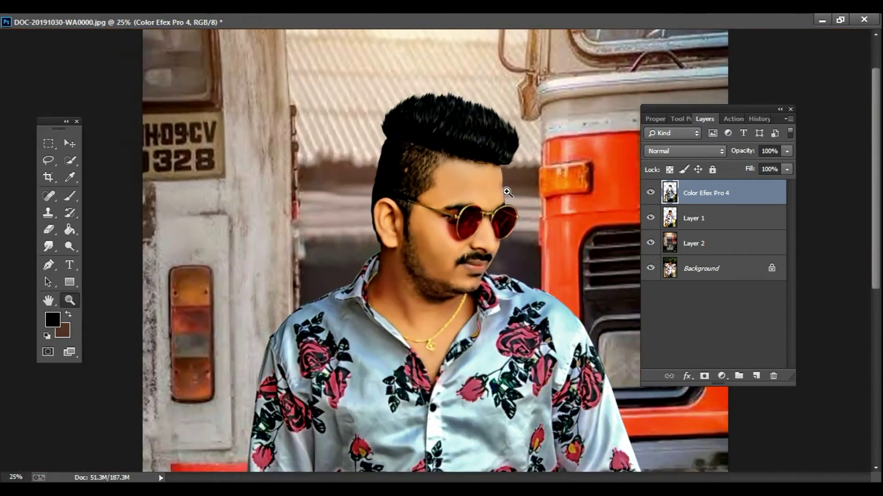
{"action": "scroll", "coordinate": [508, 192], "scroll_direction": "up", "scroll_amount": 3}
{"action": "scroll", "coordinate": [527, 180], "scroll_direction": "down", "scroll_amount": 5}
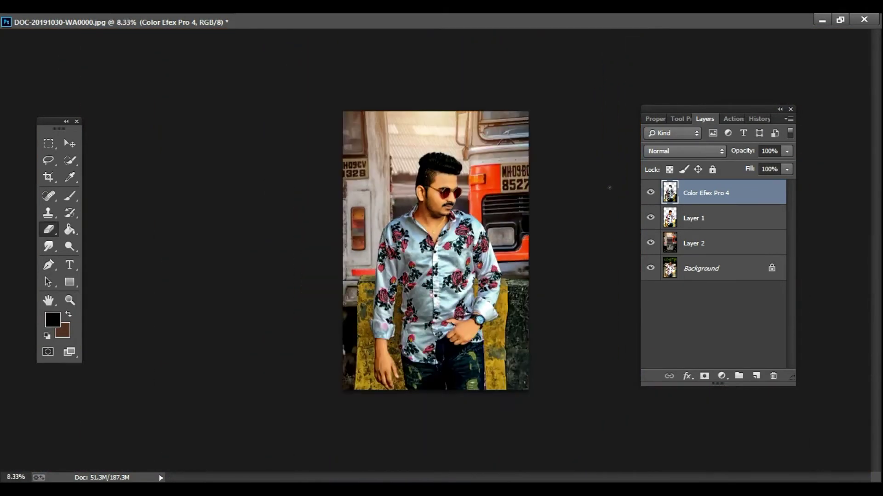
{"action": "right_click", "coordinate": [689, 195]}
{"action": "left_click", "coordinate": [455, 381]}
Step: Open Color Efex Pro 4 on Layer 2, the truck background, and add a Dark Contrasts filter on top of Detail Extractor
{"action": "left_click", "coordinate": [840, 20]}
{"action": "key", "text": "alt+bracketleft"}
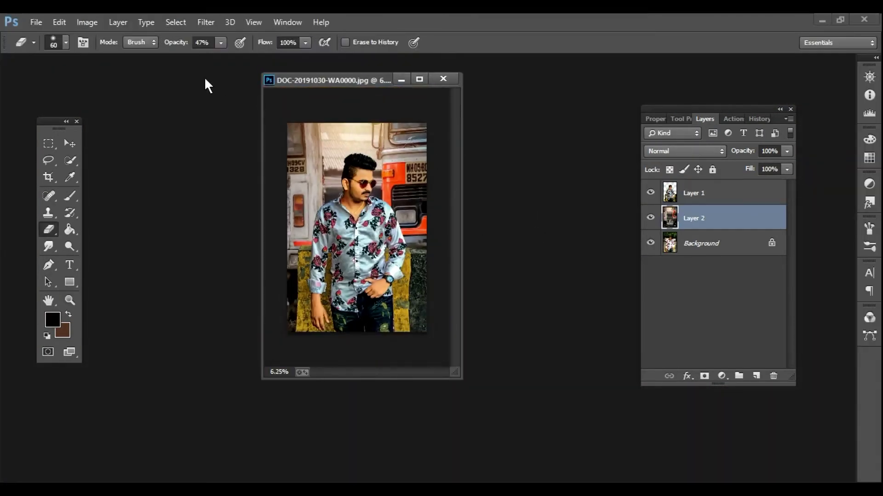
{"action": "left_click", "coordinate": [205, 22]}
{"action": "mouse_move", "coordinate": [322, 354]}
{"action": "left_click", "coordinate": [423, 354]}
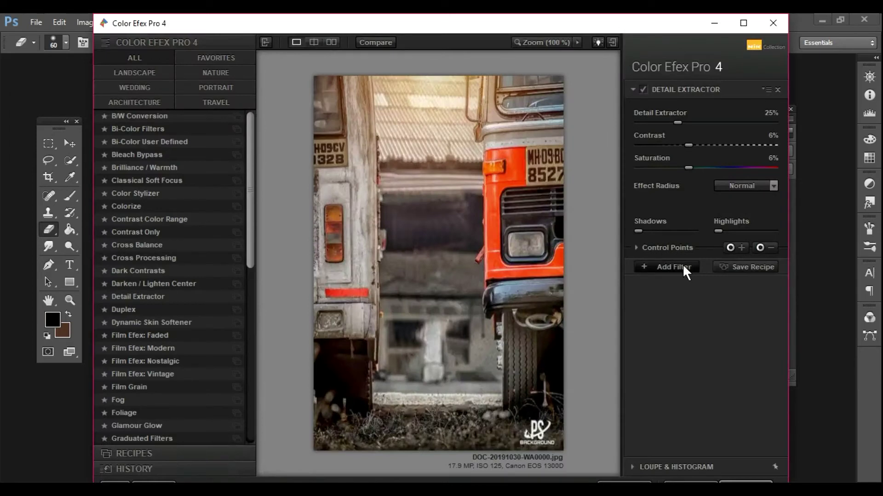
{"action": "left_click", "coordinate": [681, 268]}
{"action": "left_click", "coordinate": [149, 271]}
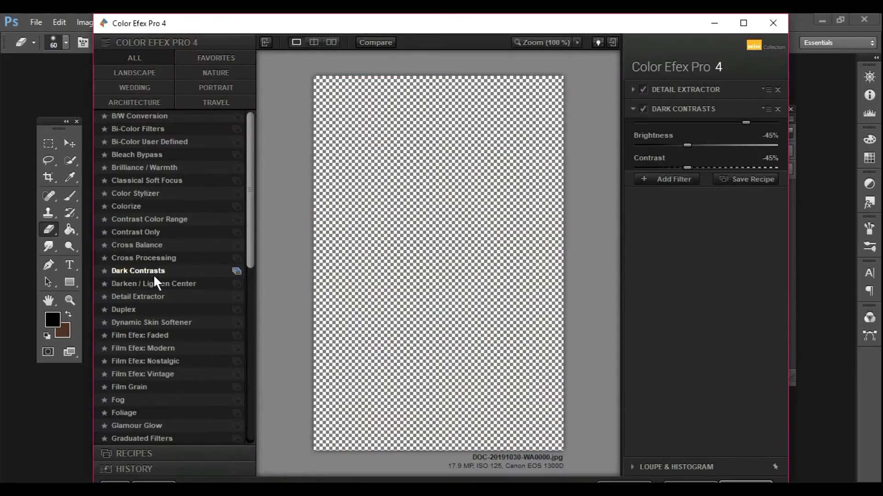
Step: Set Dark Contrasts to 71% Dark Detail Extractor, -41% brightness and -56% contrast, and apply the filters to the truck background
{"action": "left_click_drag", "start_coordinate": [738, 142], "coordinate": [734, 143]}
{"action": "mouse_move", "coordinate": [687, 164]}
{"action": "left_mouse_down"}
{"action": "mouse_move", "coordinate": [680, 164]}
{"action": "mouse_move", "coordinate": [693, 165]}
{"action": "left_mouse_up"}
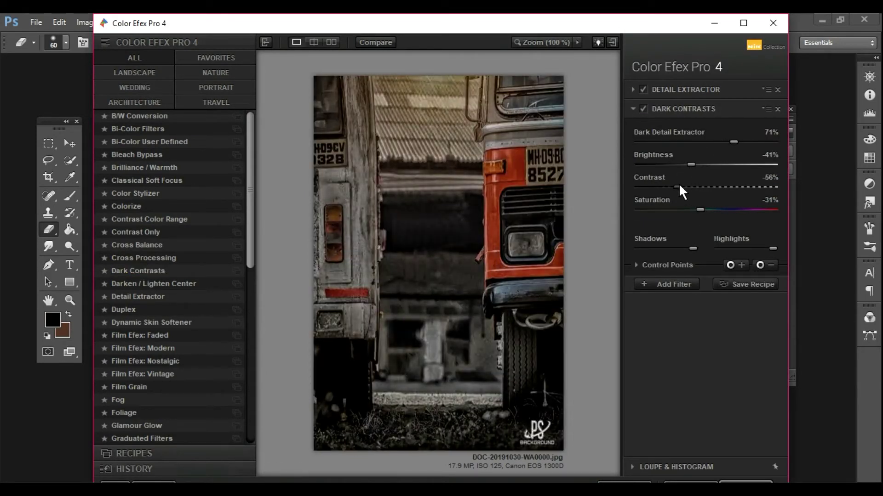
{"action": "left_click", "coordinate": [680, 283]}
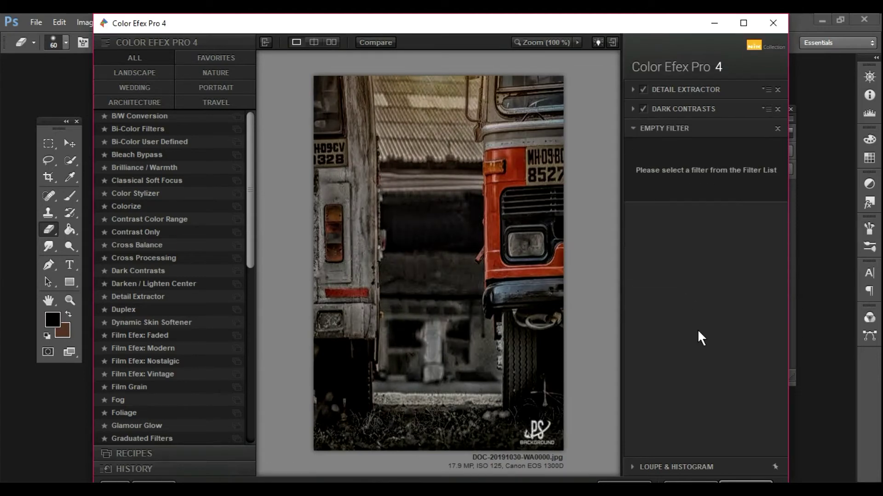
{"action": "left_click", "coordinate": [740, 481]}
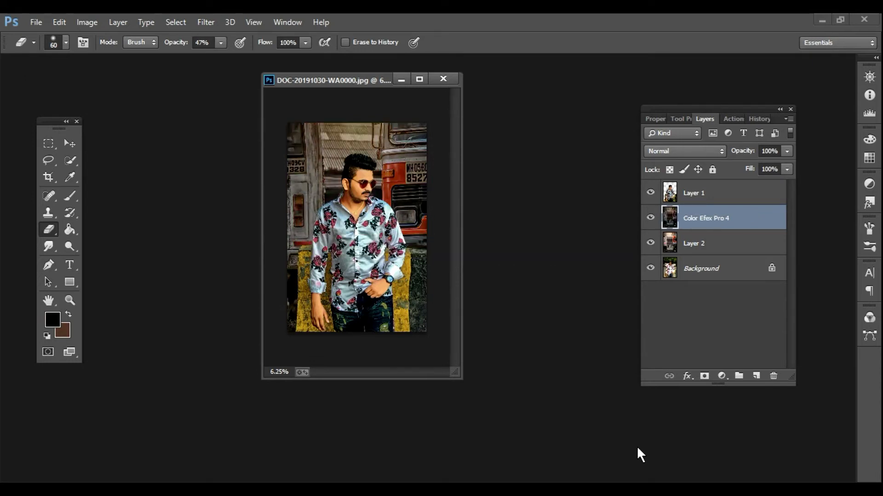
Step: Merge the filtered background copy down into Layer 2 and apply a Field Blur of 25 px to it
{"action": "left_click", "coordinate": [461, 383]}
{"action": "left_click", "coordinate": [205, 22]}
{"action": "mouse_move", "coordinate": [349, 176]}
{"action": "left_click", "coordinate": [400, 176]}
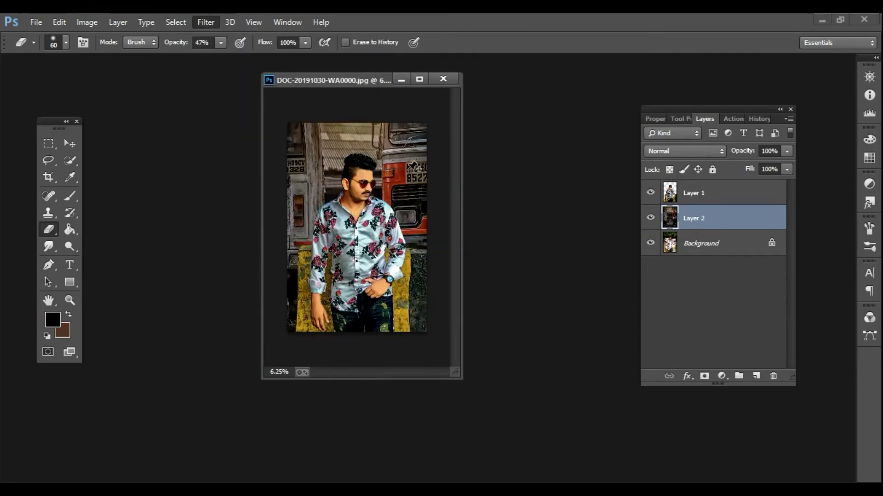
{"action": "left_click_drag", "start_coordinate": [797, 126], "coordinate": [795, 125]}
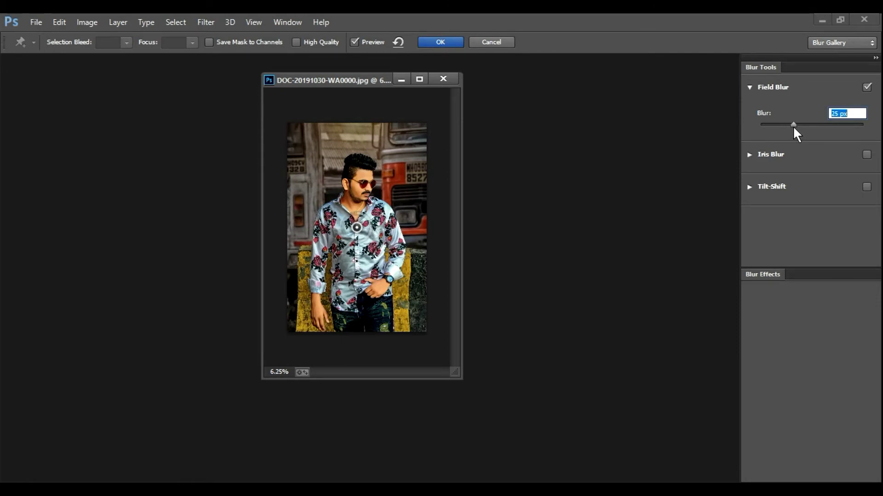
{"action": "left_click", "coordinate": [440, 42]}
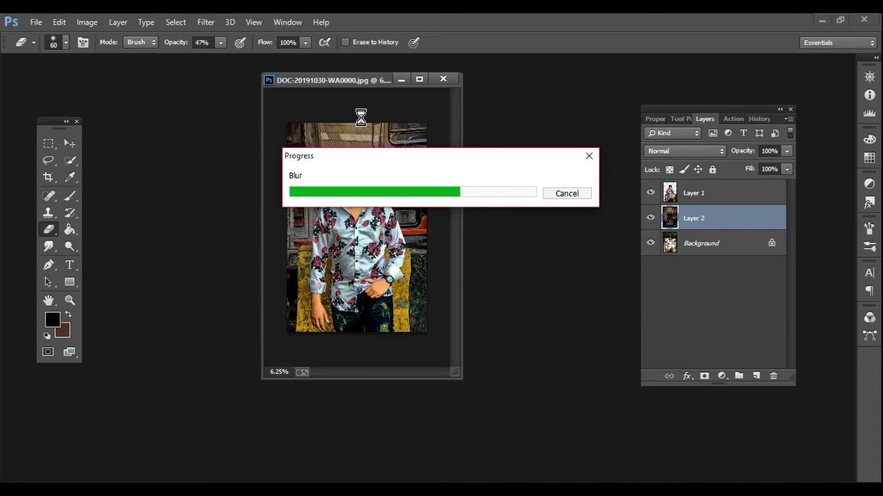
Step: Merge Layer 1 with the man down into Layer 2, the truck background
{"action": "left_click", "coordinate": [712, 198]}
{"action": "right_click", "coordinate": [711, 199]}
{"action": "left_click", "coordinate": [501, 381]}
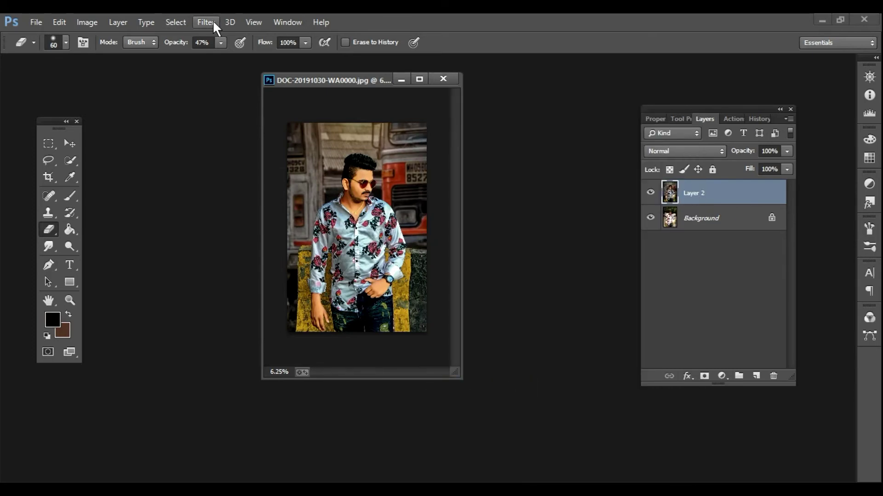
Step: Apply Camera Raw to Layer 2 with exposure -0.10, contrast -10, highlights -9, shadows -33, whites -13, blacks +16 and clarity +9
{"action": "left_click", "coordinate": [212, 20]}
{"action": "left_click", "coordinate": [271, 110]}
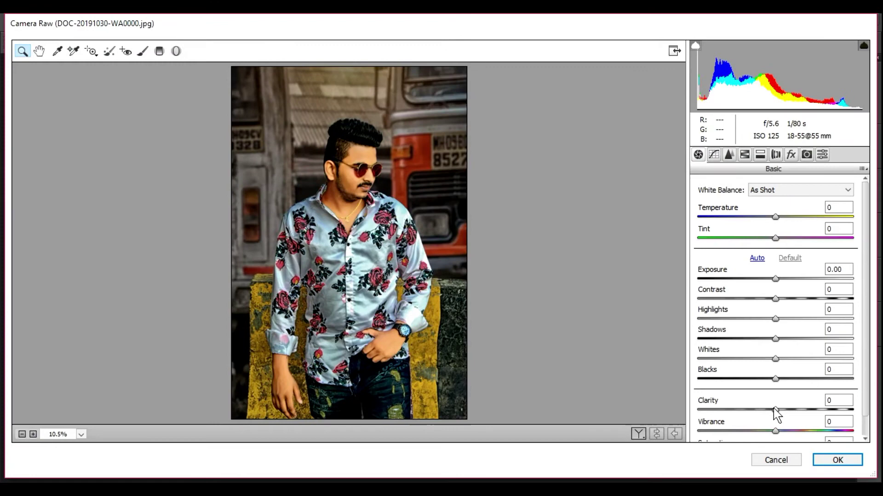
{"action": "left_click_drag", "start_coordinate": [775, 408], "coordinate": [780, 410]}
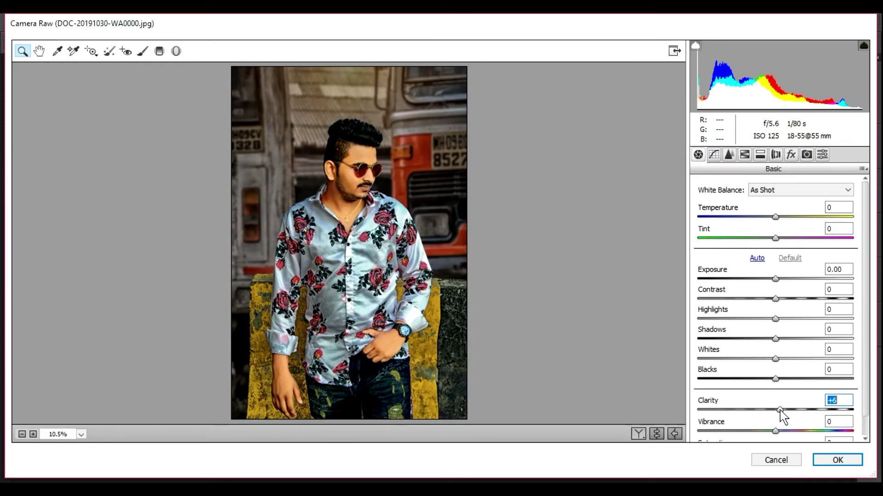
{"action": "left_click_drag", "start_coordinate": [776, 378], "coordinate": [764, 359]}
{"action": "left_click_drag", "start_coordinate": [775, 339], "coordinate": [754, 347]}
{"action": "left_click_drag", "start_coordinate": [775, 319], "coordinate": [768, 301]}
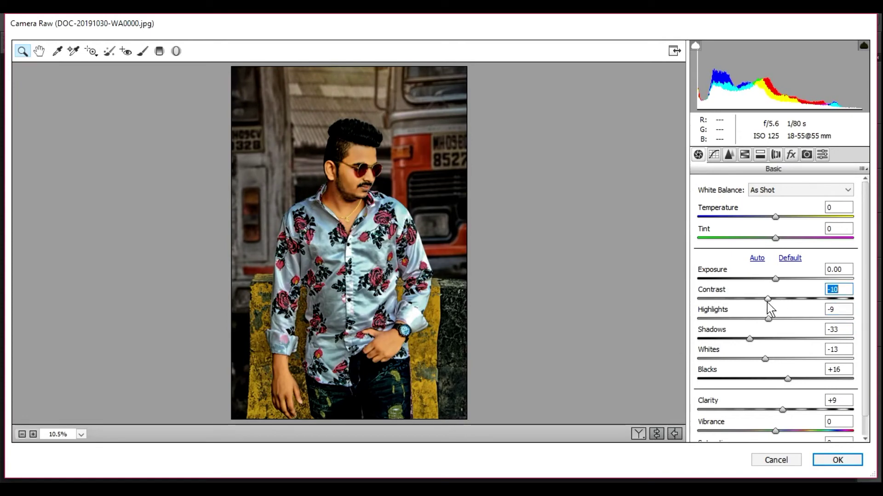
{"action": "left_click", "coordinate": [775, 279]}
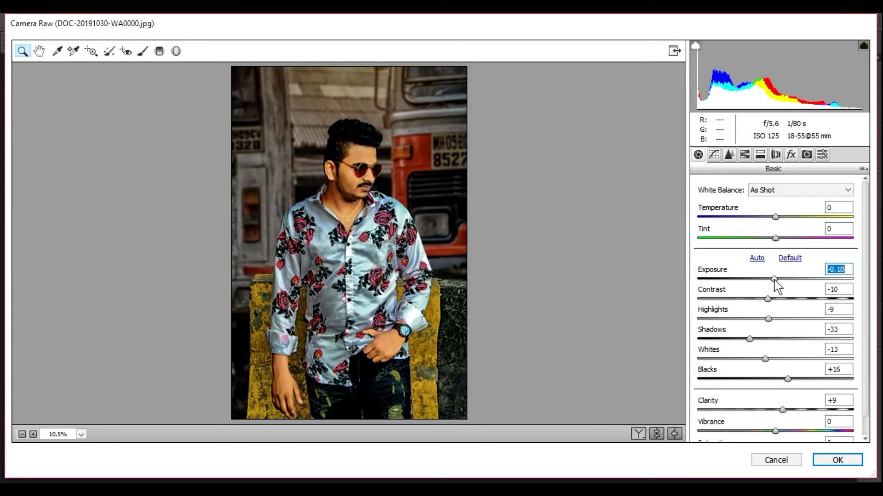
{"action": "left_click", "coordinate": [828, 462]}
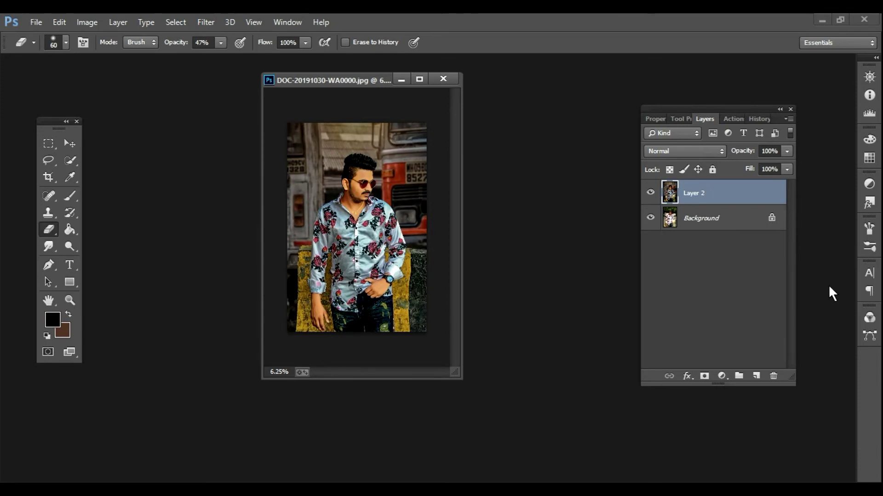
Step: Duplicate Layer 2 and set Camera Raw exposure +0.55, contrast +8, highlights +6, shadows +8, whites +8, blacks +10 and clarity +11 on the copy
{"action": "key", "text": "ctrl+j"}
{"action": "left_click", "coordinate": [206, 22]}
{"action": "left_click", "coordinate": [238, 98]}
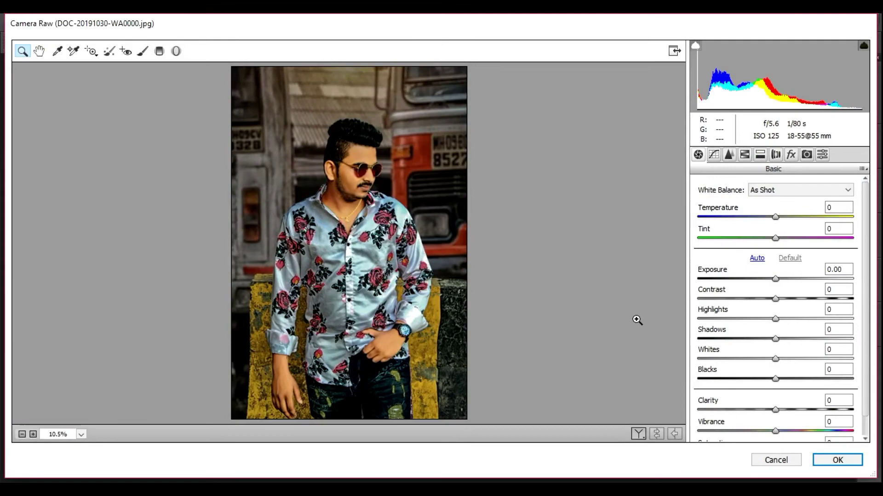
{"action": "left_click", "coordinate": [638, 434]}
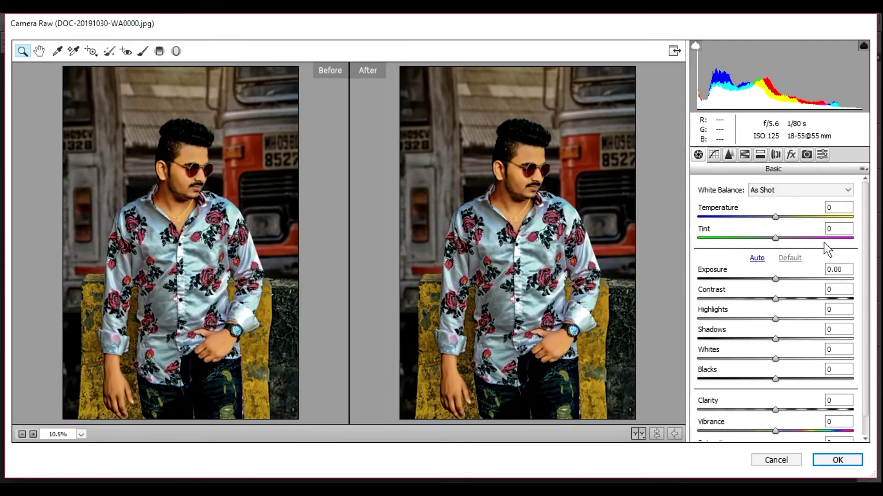
{"action": "left_click_drag", "start_coordinate": [775, 280], "coordinate": [783, 289]}
{"action": "left_click_drag", "start_coordinate": [776, 410], "coordinate": [784, 409]}
{"action": "left_click_drag", "start_coordinate": [775, 379], "coordinate": [782, 339]}
{"action": "left_click_drag", "start_coordinate": [775, 319], "coordinate": [780, 320]}
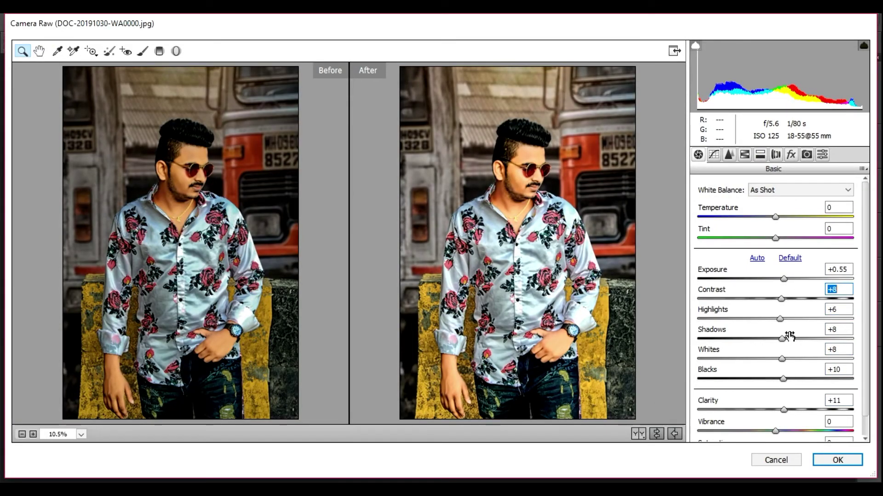
Step: Choose the Brown Look Effect preset in Camera Raw and apply it to the Layer 2 copy
{"action": "left_click", "coordinate": [806, 155]}
{"action": "left_click", "coordinate": [822, 155]}
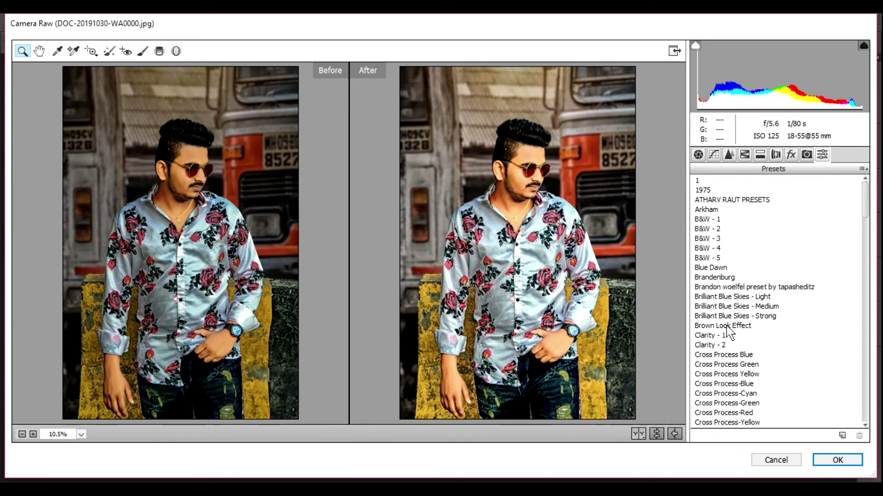
{"action": "left_click", "coordinate": [726, 327]}
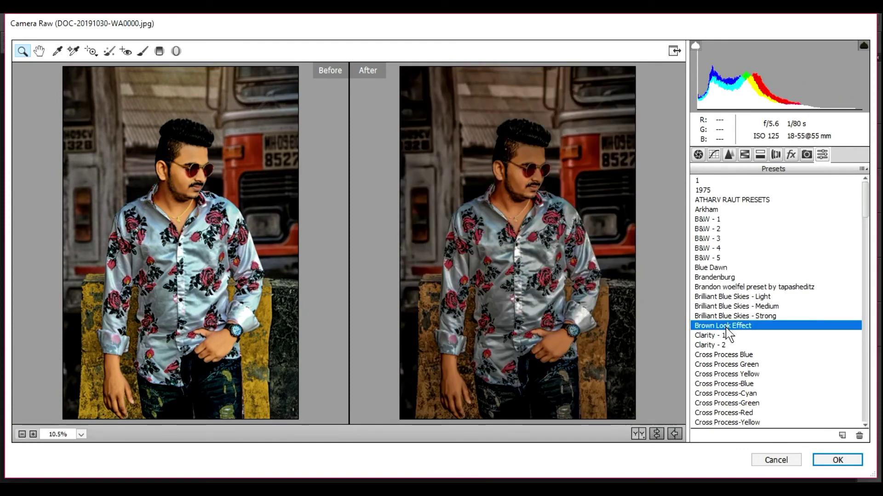
{"action": "scroll", "coordinate": [729, 334], "scroll_direction": "down", "scroll_amount": 3}
{"action": "left_click", "coordinate": [836, 457]}
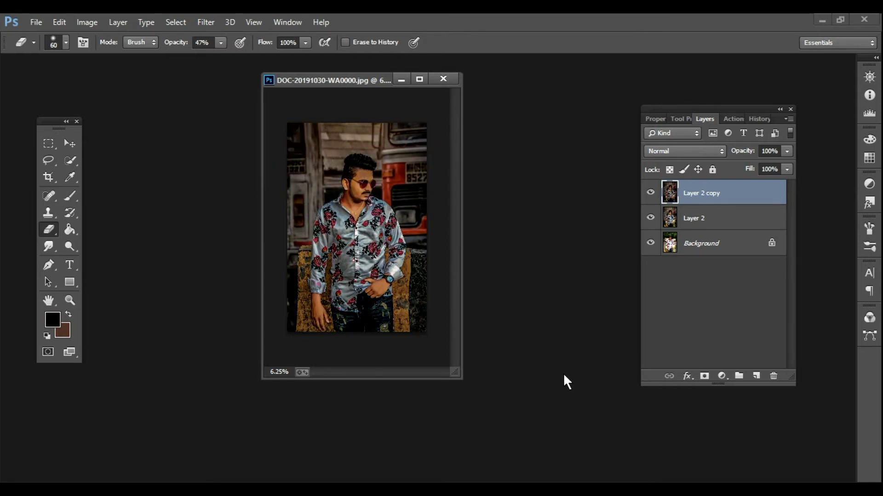
Step: Lower the opacity of the Layer 2 copy to 81% and merge it down into Layer 2
{"action": "key", "text": "ctrl+space"}
{"action": "mouse_move", "coordinate": [369, 206]}
{"action": "left_mouse_down"}
{"action": "mouse_move", "coordinate": [423, 193]}
{"action": "mouse_move", "coordinate": [369, 202]}
{"action": "left_mouse_up"}
{"action": "left_click", "coordinate": [786, 152]}
{"action": "left_click_drag", "start_coordinate": [756, 177], "coordinate": [774, 164]}
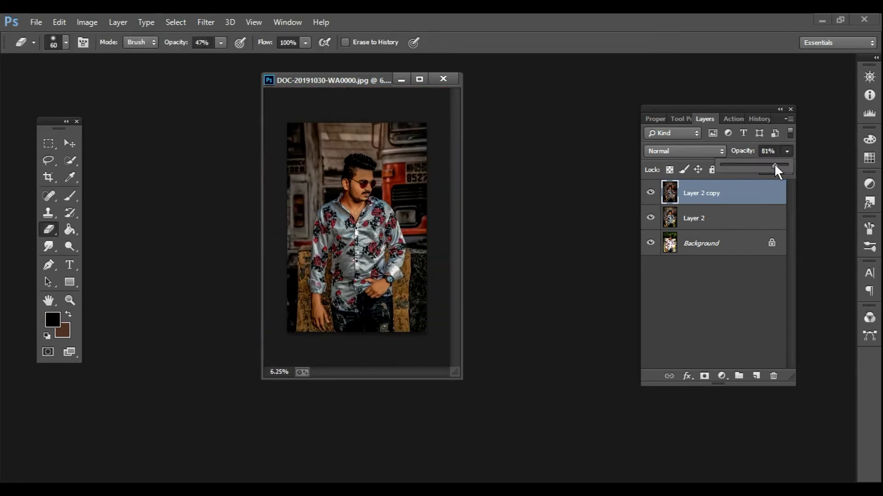
{"action": "right_click", "coordinate": [710, 197]}
{"action": "left_click", "coordinate": [491, 381]}
Step: Open Viveza 2 and add a control point on the man's cheek with 20% brightness, 9% contrast, -15% saturation and reduced structure
{"action": "left_click", "coordinate": [205, 22]}
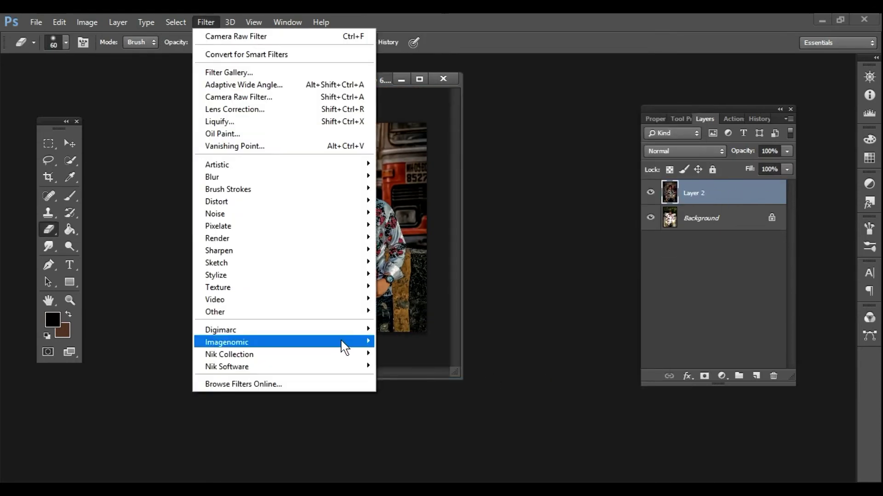
{"action": "left_click", "coordinate": [400, 426]}
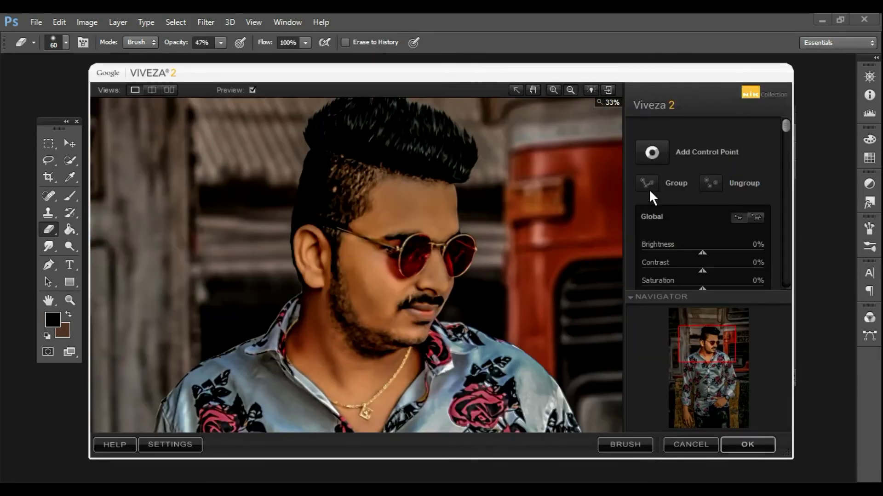
{"action": "left_click", "coordinate": [388, 289]}
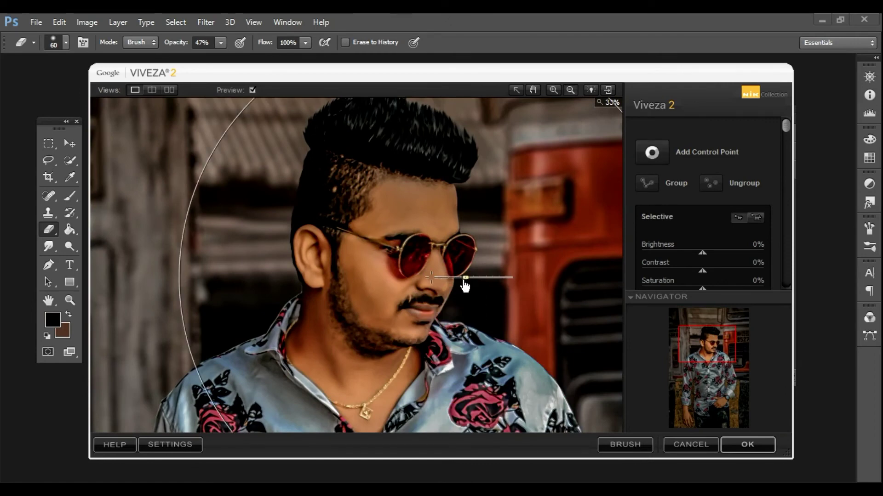
{"action": "left_click_drag", "start_coordinate": [438, 299], "coordinate": [440, 300]}
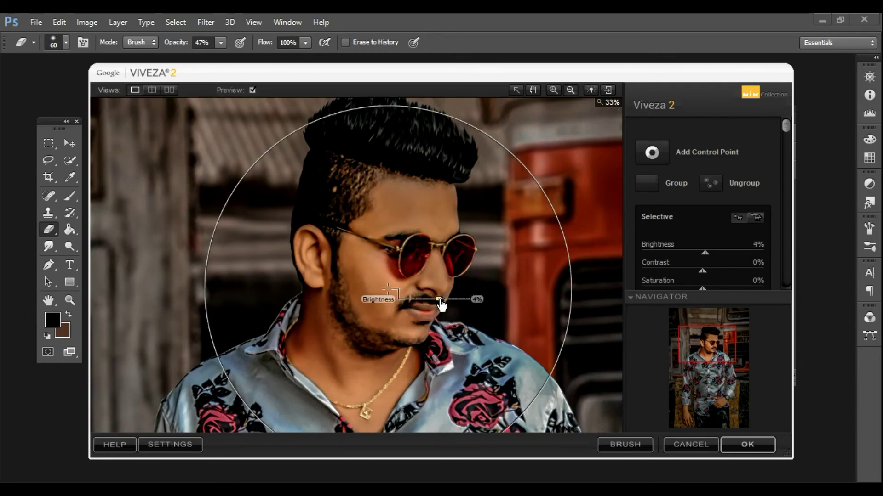
{"action": "left_click", "coordinate": [438, 310]}
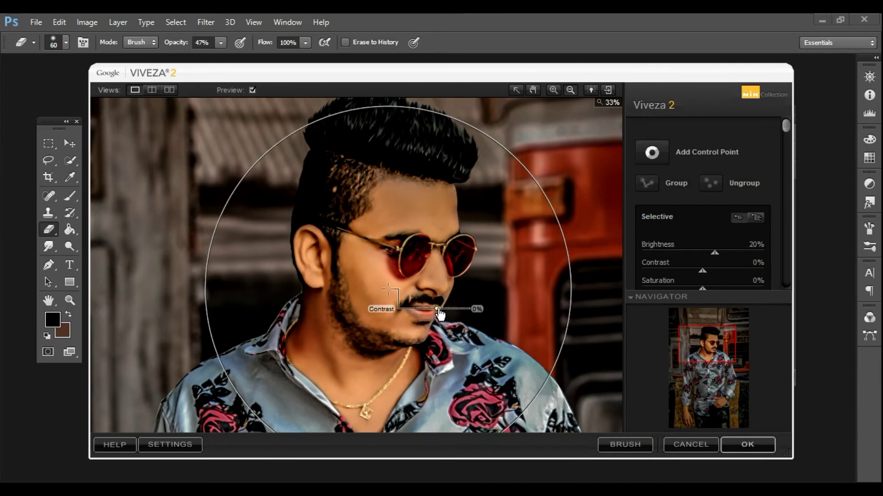
{"action": "left_click_drag", "start_coordinate": [442, 309], "coordinate": [439, 309]}
{"action": "left_click", "coordinate": [438, 319]}
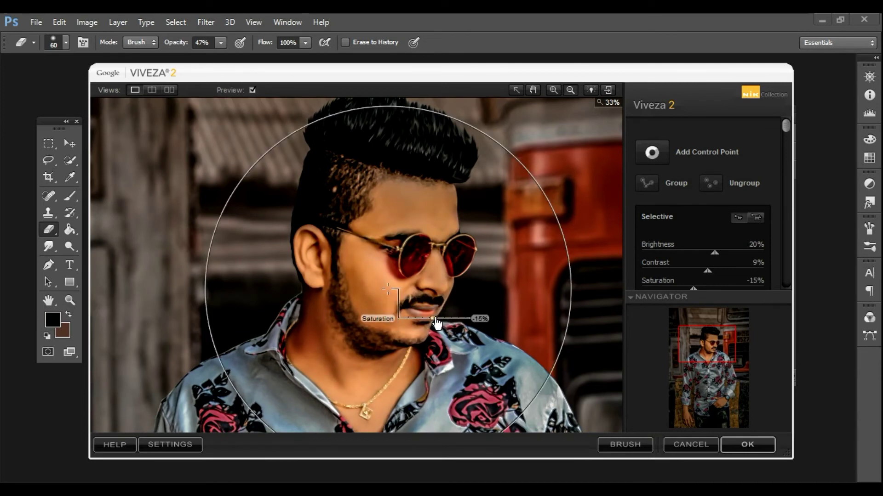
{"action": "left_click_drag", "start_coordinate": [439, 328], "coordinate": [430, 330]}
Step: Add a Viveza control point on the man's lowered hand and adjust its settings
{"action": "left_click_drag", "start_coordinate": [452, 422], "coordinate": [465, 189]}
{"action": "left_click_drag", "start_coordinate": [382, 416], "coordinate": [463, 65]}
{"action": "left_click", "coordinate": [651, 152]}
{"action": "left_click", "coordinate": [251, 325]}
{"action": "left_click_drag", "start_coordinate": [287, 325], "coordinate": [301, 346]}
Step: Add a control point on the hand with the watch, with 20% brightness, 9% contrast, 2% saturation and -30% structure
{"action": "left_click_drag", "start_coordinate": [520, 275], "coordinate": [439, 282]}
{"action": "left_click", "coordinate": [650, 155]}
{"action": "left_click", "coordinate": [503, 221]}
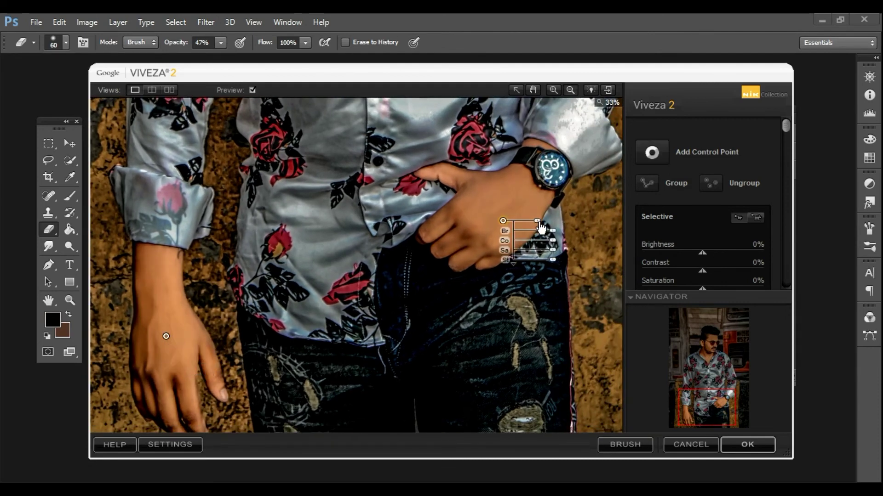
{"action": "left_click_drag", "start_coordinate": [538, 222], "coordinate": [558, 233]}
{"action": "left_click_drag", "start_coordinate": [552, 242], "coordinate": [561, 246]}
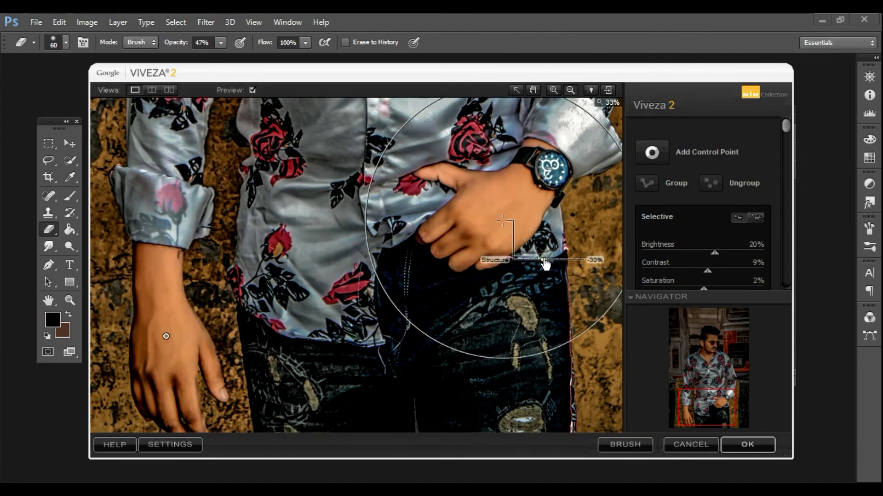
Step: Apply the Viveza adjustments and merge the resulting Viveza 2 layer down into Layer 2
{"action": "left_click", "coordinate": [743, 444]}
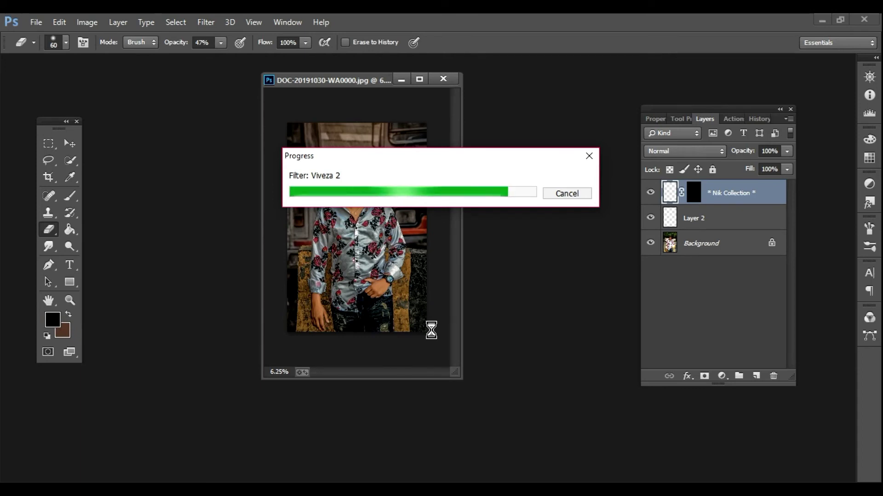
{"action": "right_click", "coordinate": [696, 193]}
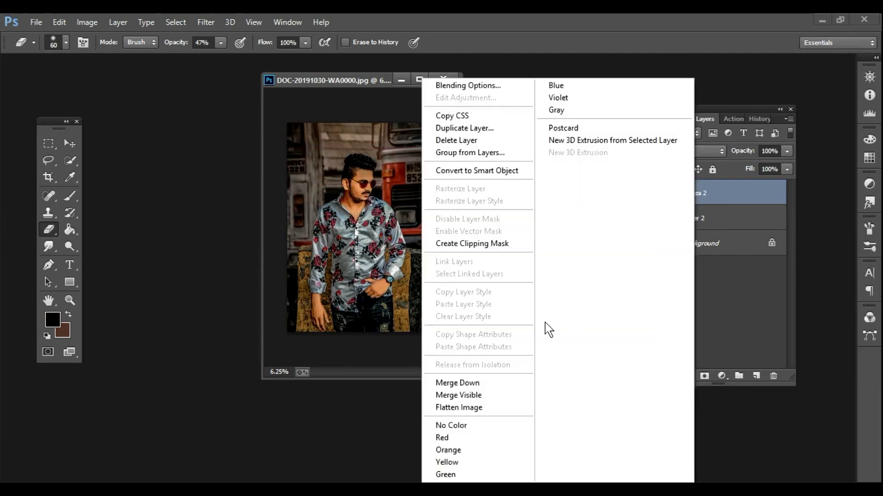
{"action": "left_click", "coordinate": [493, 380]}
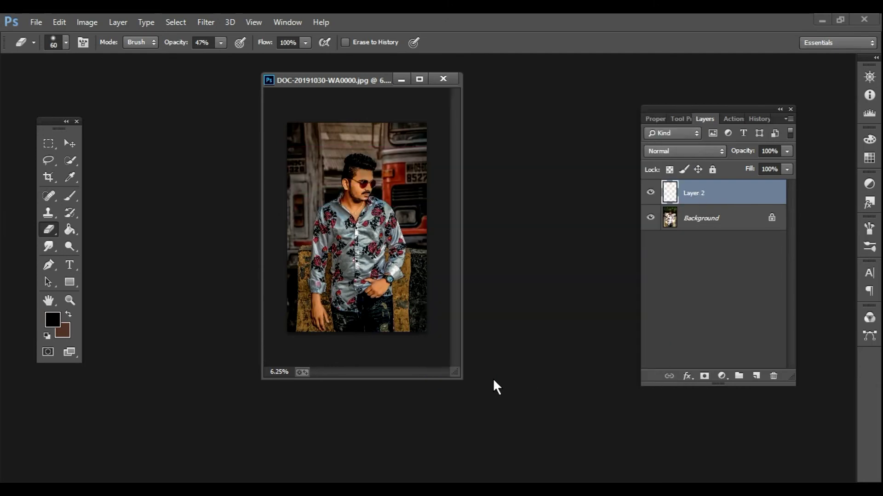
Step: Open the orange light glow image from the Png images(0) folder inside backgrounds
{"action": "double_click", "coordinate": [147, 186]}
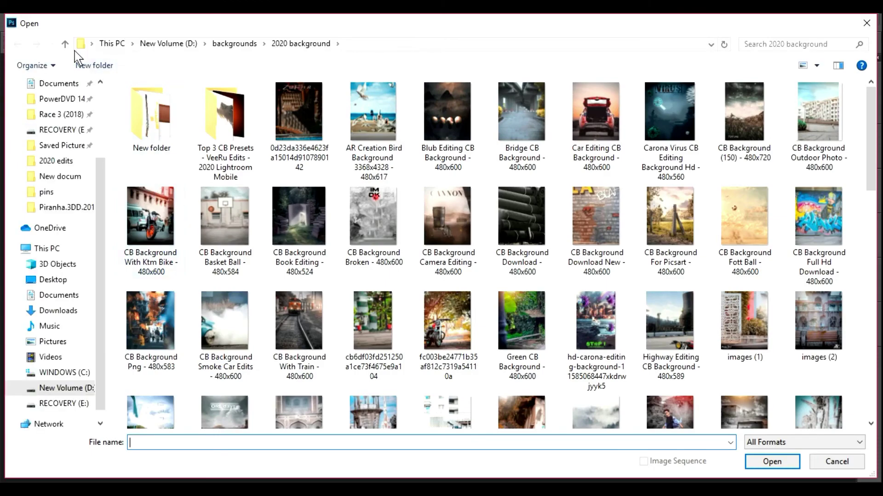
{"action": "left_click", "coordinate": [64, 43]}
{"action": "scroll", "coordinate": [676, 421], "scroll_direction": "down", "scroll_amount": 1}
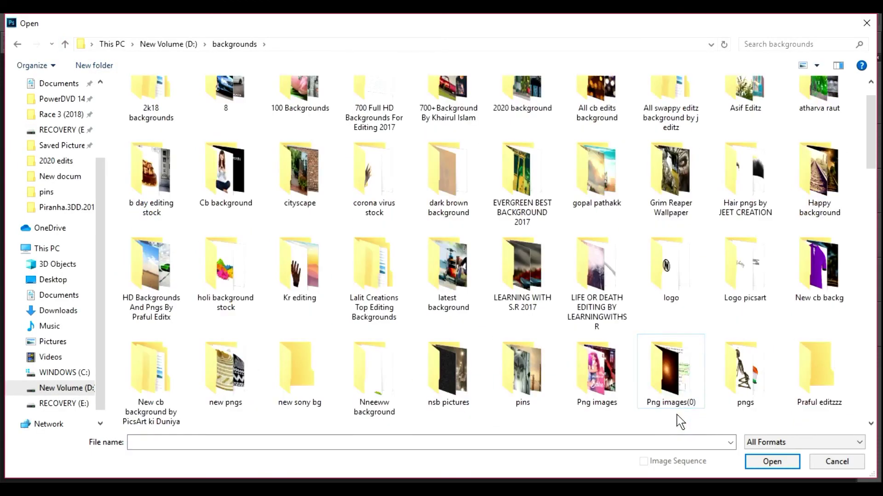
{"action": "double_click", "coordinate": [672, 377]}
{"action": "double_click", "coordinate": [598, 110]}
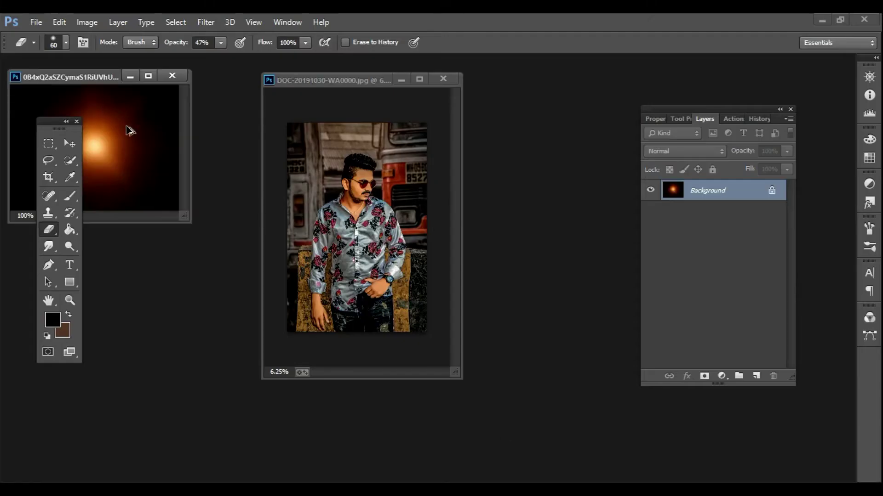
Step: Bring the orange glow into the portrait document and scale it to the photo's full width across the upper edge
{"action": "left_click", "coordinate": [402, 78]}
{"action": "left_click", "coordinate": [419, 79]}
{"action": "left_click_drag", "start_coordinate": [415, 180], "coordinate": [477, 183]}
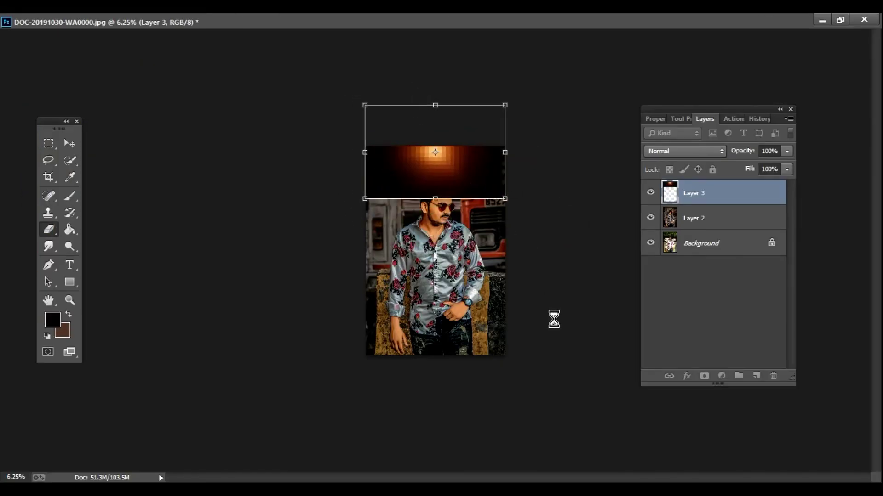
{"action": "key", "text": "Return"}
Step: Set the glow layer's blend mode to Screen and move the glow onto the red truck beside the man's shoulder
{"action": "left_click", "coordinate": [684, 151]}
{"action": "left_click", "coordinate": [664, 264]}
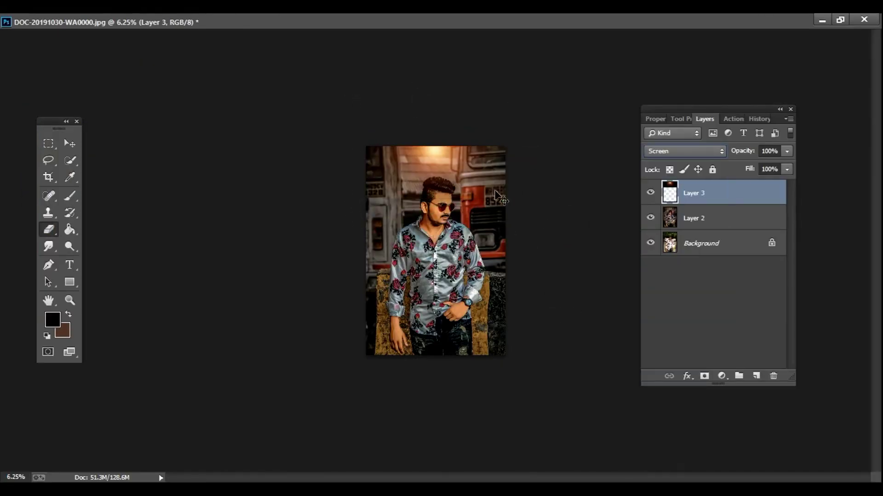
{"action": "left_click_drag", "start_coordinate": [496, 193], "coordinate": [514, 253]}
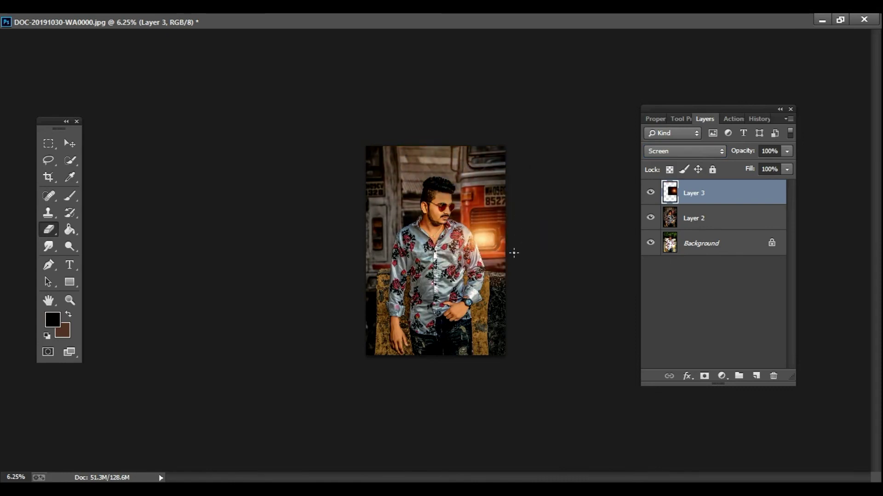
Step: Erase parts of the glow layer over the man with a 600 px Eraser
{"action": "left_click", "coordinate": [464, 254], "text": "ctrl"}
{"action": "left_click", "coordinate": [461, 255], "text": "ctrl"}
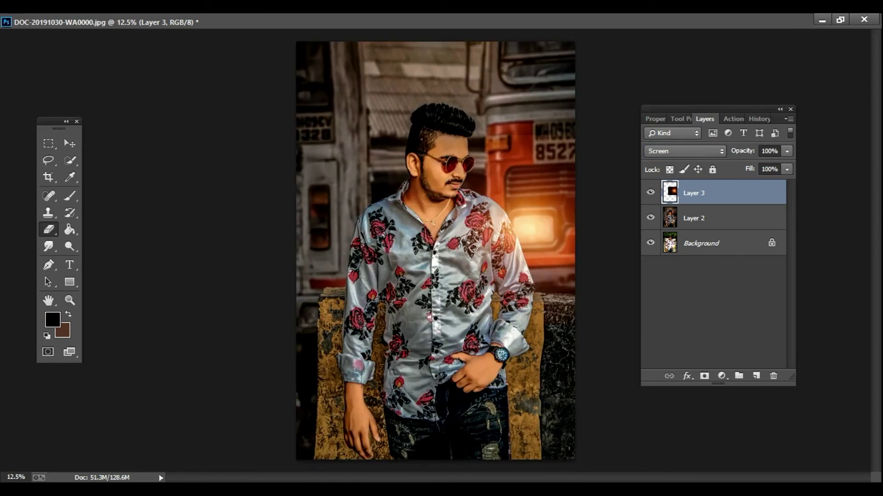
{"action": "left_click", "coordinate": [840, 20]}
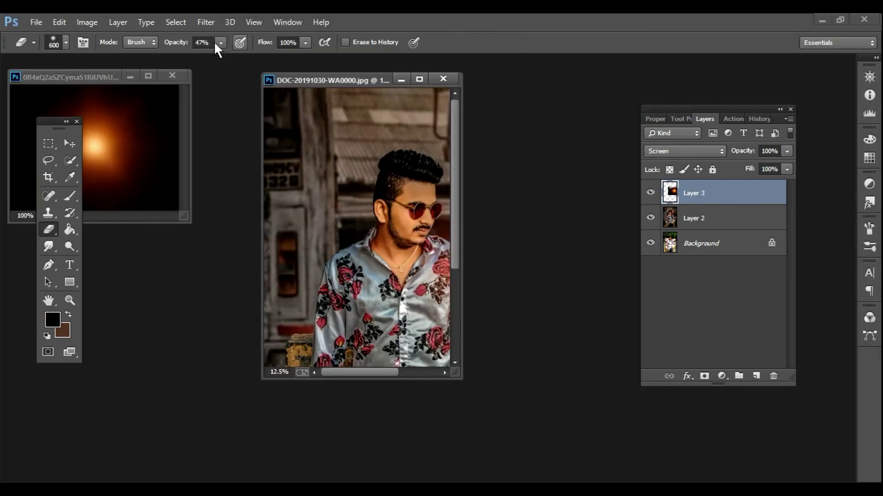
{"action": "double_click", "coordinate": [291, 73]}
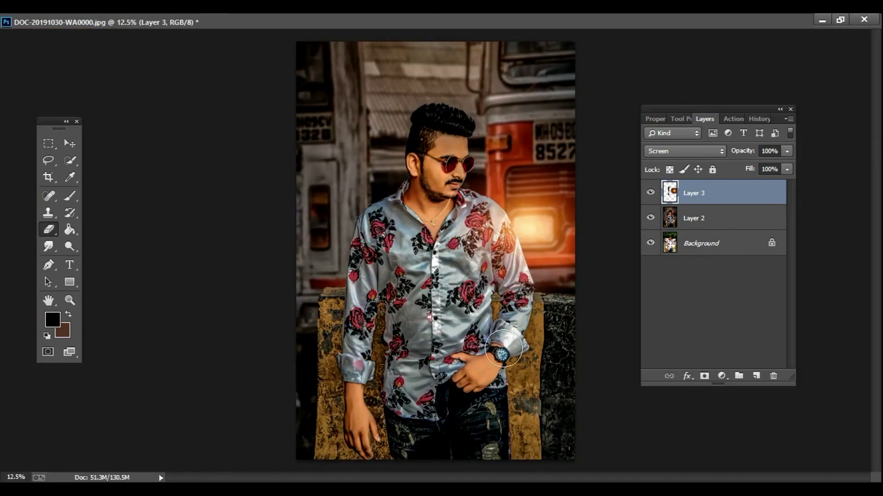
{"action": "scroll", "coordinate": [501, 345], "scroll_direction": "down", "scroll_amount": 1}
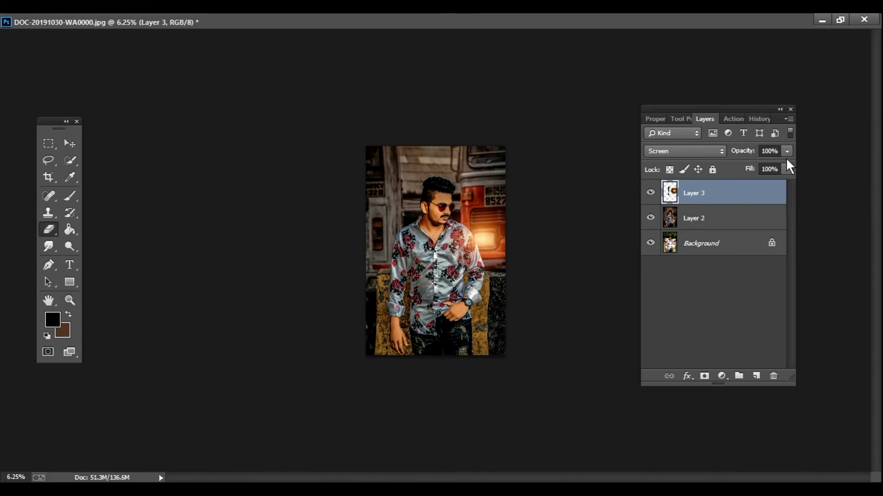
Step: Try raising the glow layer's saturation to +30
{"action": "key", "text": "ctrl+u"}
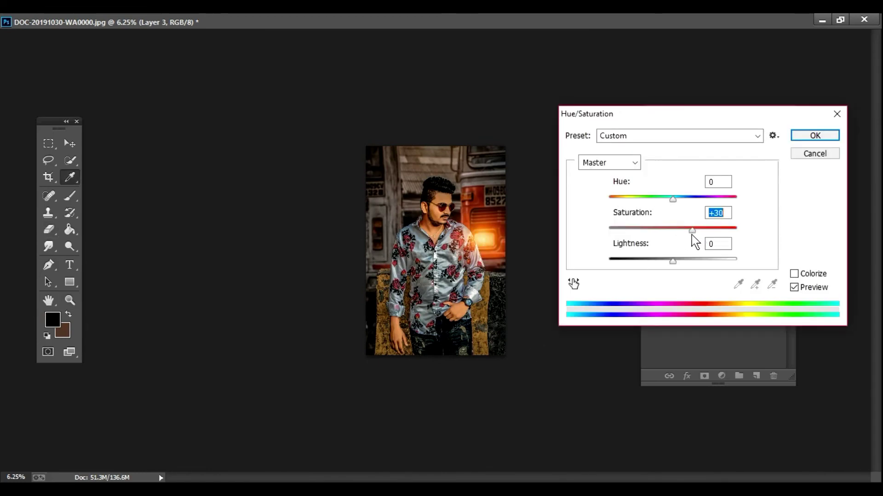
{"action": "left_click", "coordinate": [814, 153]}
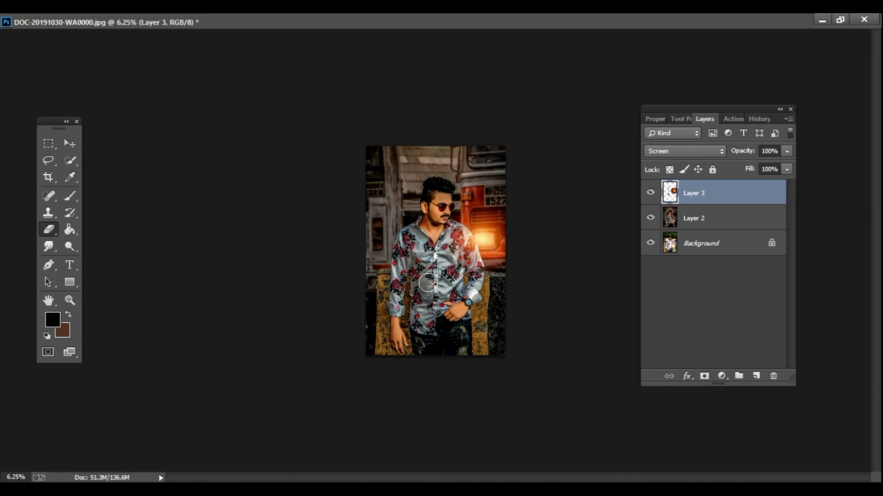
Step: Hide the Background layer, merge the visible glow and portrait layers, and close the orange glow image
{"action": "right_click", "coordinate": [701, 194]}
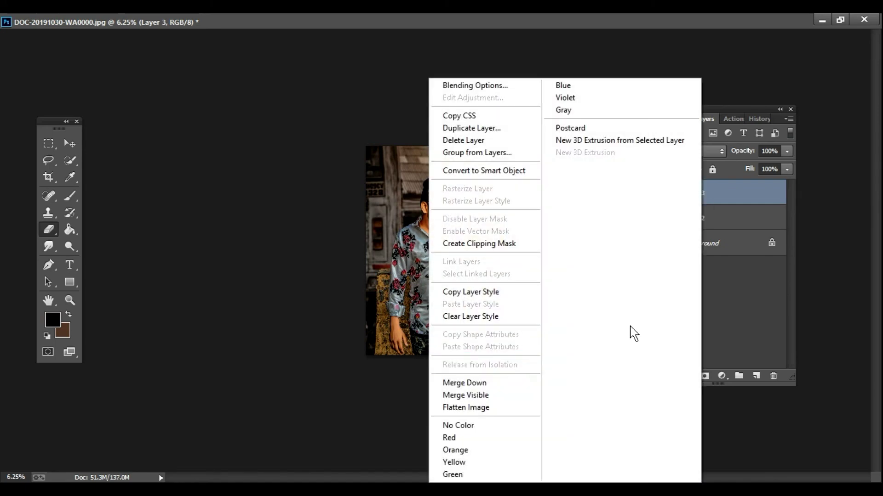
{"action": "left_click", "coordinate": [632, 328]}
{"action": "left_click", "coordinate": [650, 243]}
{"action": "right_click", "coordinate": [704, 193]}
{"action": "left_click", "coordinate": [505, 397]}
{"action": "left_click", "coordinate": [840, 20]}
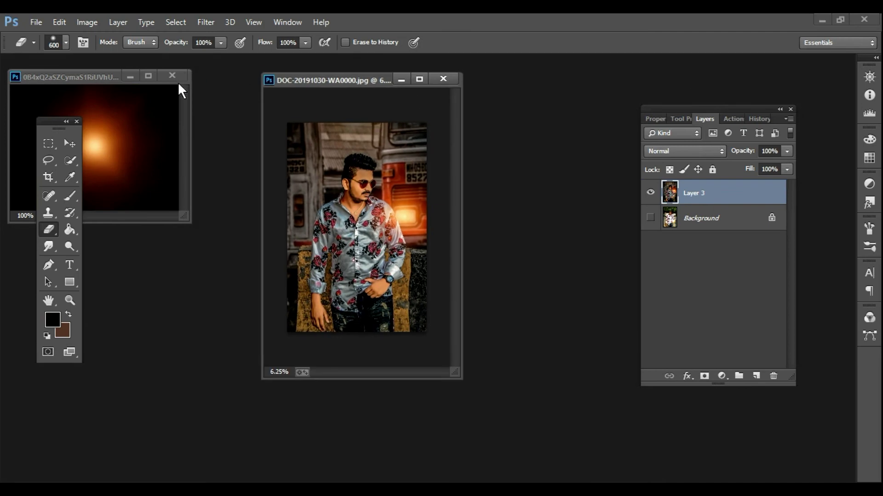
{"action": "left_click", "coordinate": [173, 76]}
Step: Open the nnvv logo1.PNG image from the my picss folder inside editzz
{"action": "key", "text": "ctrl+o"}
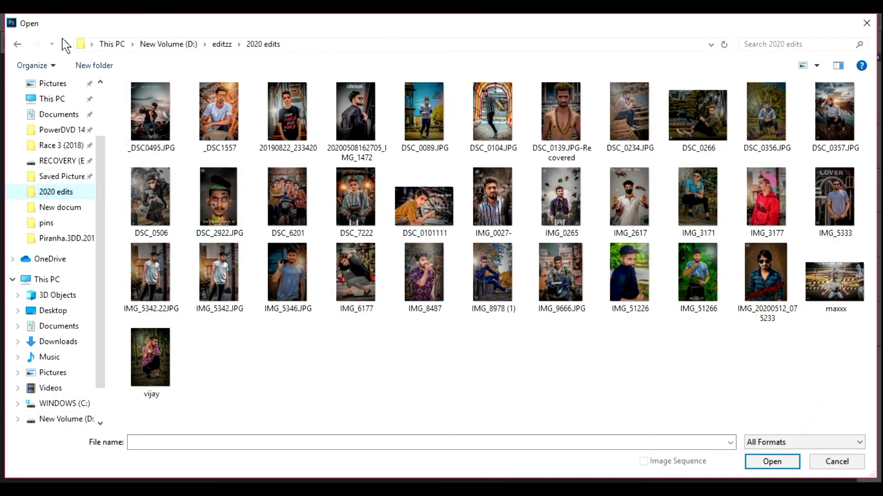
{"action": "left_click", "coordinate": [65, 43]}
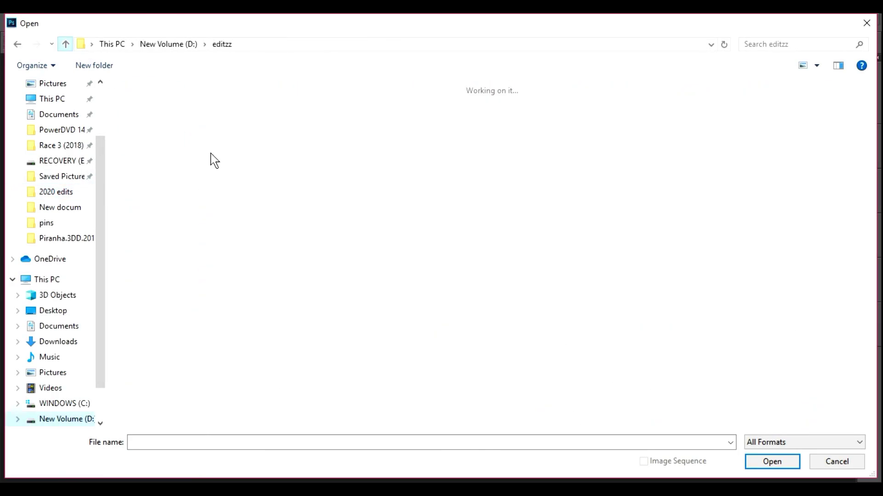
{"action": "double_click", "coordinate": [370, 138]}
{"action": "scroll", "coordinate": [395, 225], "scroll_direction": "down", "scroll_amount": 10}
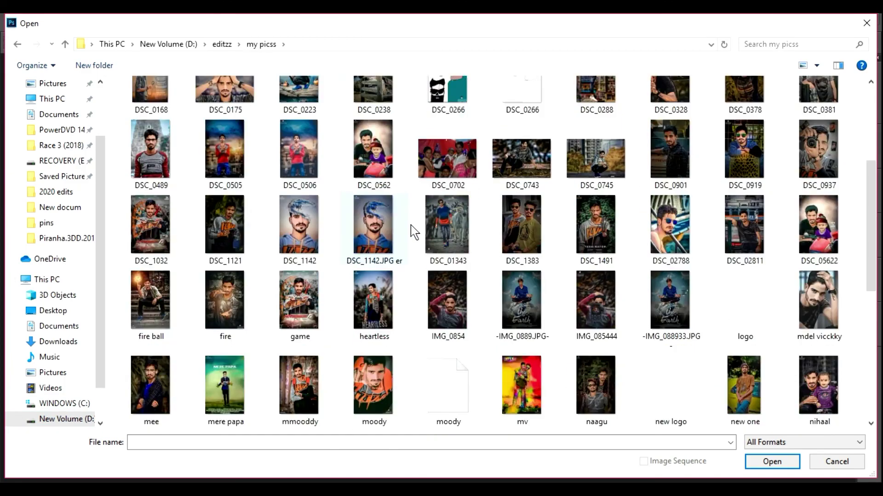
{"action": "double_click", "coordinate": [295, 247]}
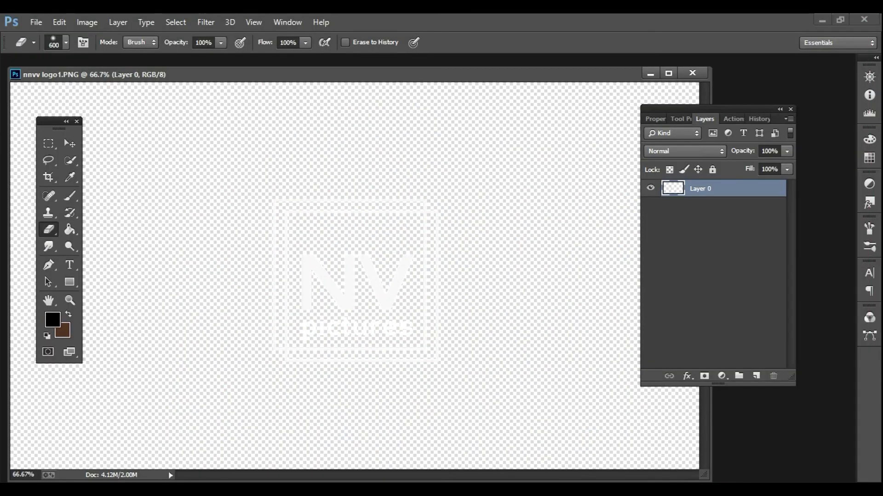
Step: Bring the NV pictures logo into the portrait document, scale it down and place it on the dark background beside the man's face
{"action": "mouse_move", "coordinate": [712, 481]}
{"action": "left_mouse_down"}
{"action": "mouse_move", "coordinate": [322, 286]}
{"action": "mouse_move", "coordinate": [393, 250]}
{"action": "mouse_move", "coordinate": [331, 187]}
{"action": "mouse_move", "coordinate": [309, 185]}
{"action": "left_mouse_up"}
{"action": "key", "text": "ctrl+t"}
{"action": "key", "text": "Return"}
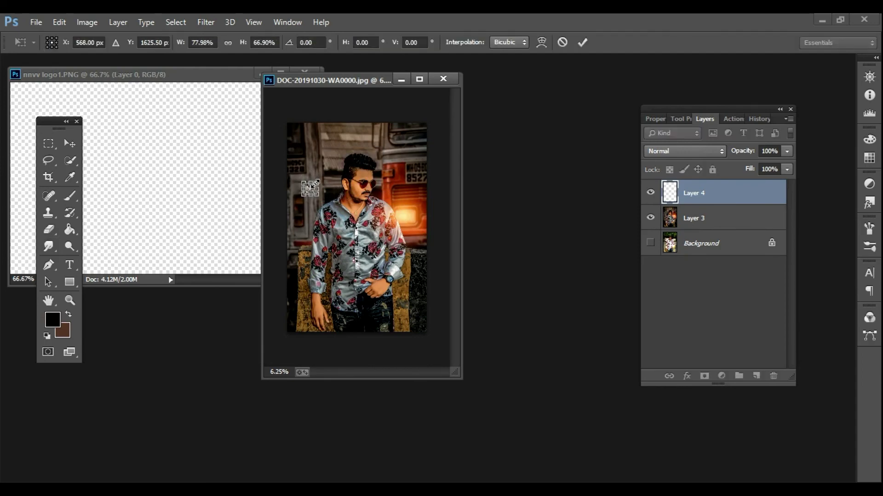
{"action": "key", "text": "e"}
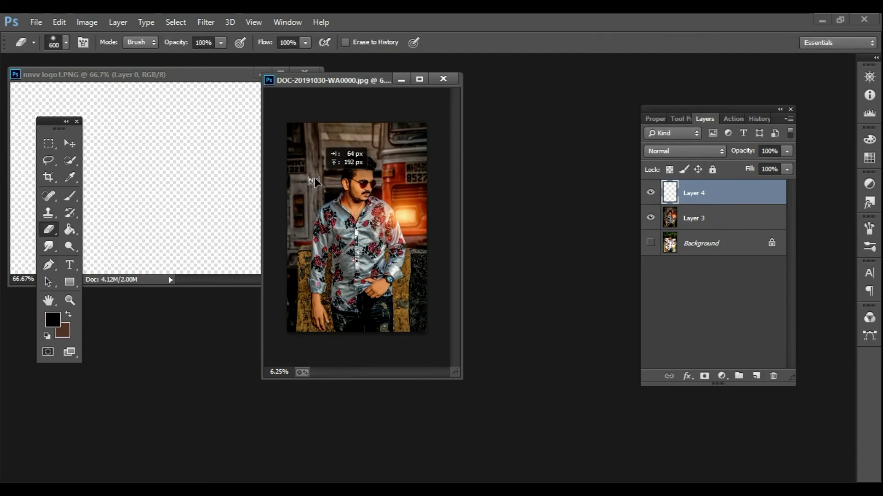
Step: Merge the visible logo and portrait layers, and compare the image with the merged layer hidden and shown
{"action": "right_click", "coordinate": [690, 199]}
{"action": "left_click", "coordinate": [473, 394]}
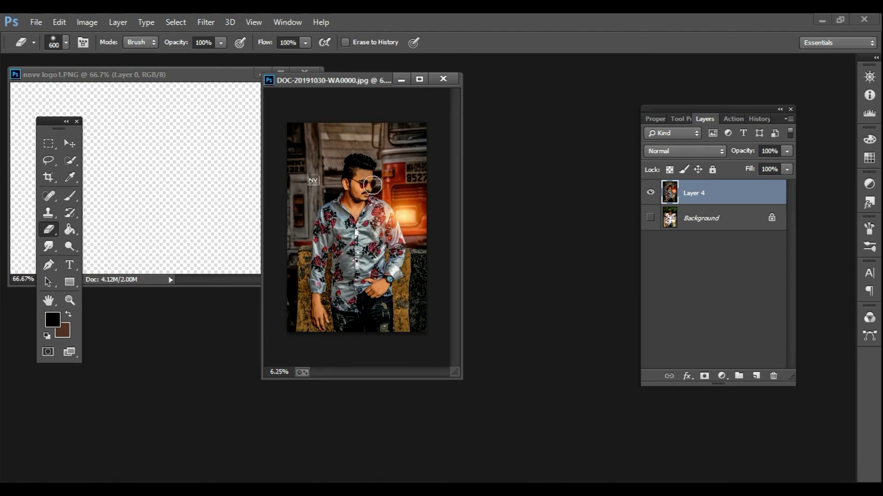
{"action": "left_click", "coordinate": [651, 195]}
{"action": "left_click", "coordinate": [650, 195]}
{"action": "left_click", "coordinate": [651, 195]}
{"action": "left_click", "coordinate": [651, 194]}
Step: Delete the hidden Background layer and close the logo image
{"action": "left_click", "coordinate": [699, 226]}
{"action": "key", "text": "Delete"}
{"action": "left_click", "coordinate": [215, 81]}
{"action": "left_click", "coordinate": [304, 72]}
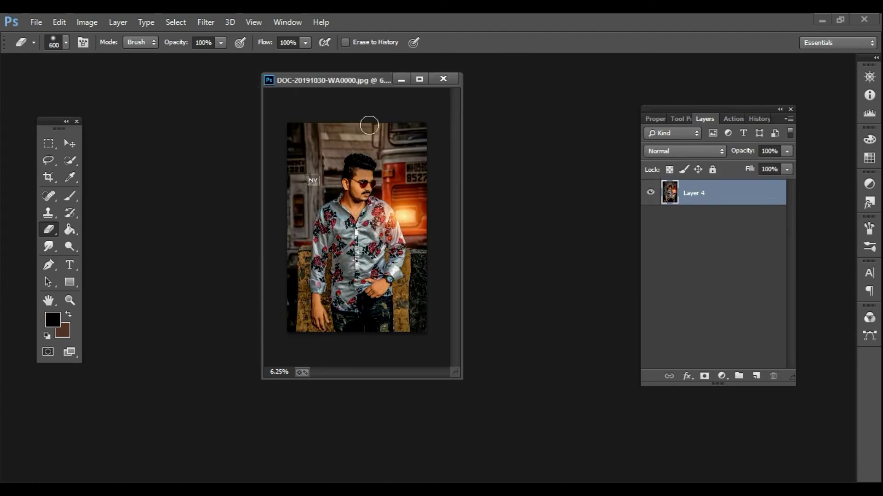
Step: Inspect the portrait and logo up close, and flatten the image
{"action": "key", "text": "z"}
{"action": "scroll", "coordinate": [374, 164], "scroll_direction": "up", "scroll_amount": 5}
{"action": "scroll", "coordinate": [386, 184], "scroll_direction": "down", "scroll_amount": 4}
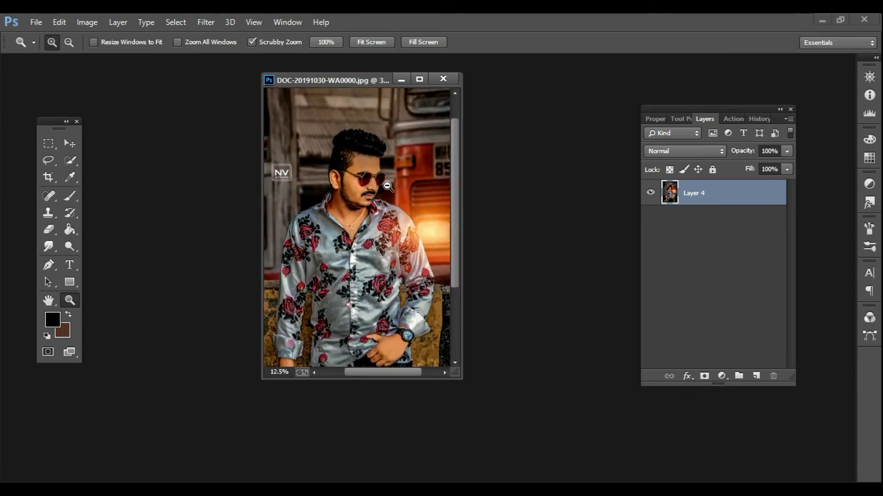
{"action": "scroll", "coordinate": [388, 185], "scroll_direction": "down", "scroll_amount": 1}
{"action": "key", "text": "e"}
{"action": "right_click", "coordinate": [703, 193]}
{"action": "left_click", "coordinate": [464, 407]}
Step: Smooth the man's skin with the Imagenomic Portraiture filter using the Default preset
{"action": "left_click", "coordinate": [206, 22]}
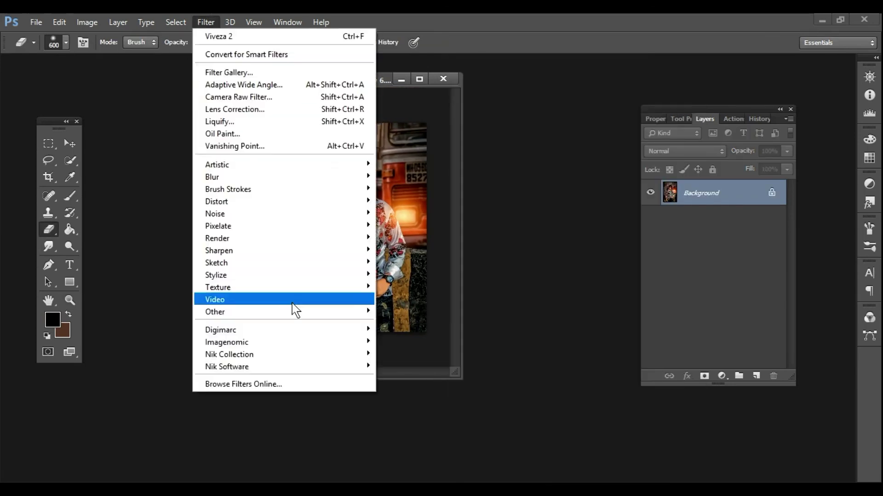
{"action": "left_click", "coordinate": [393, 345]}
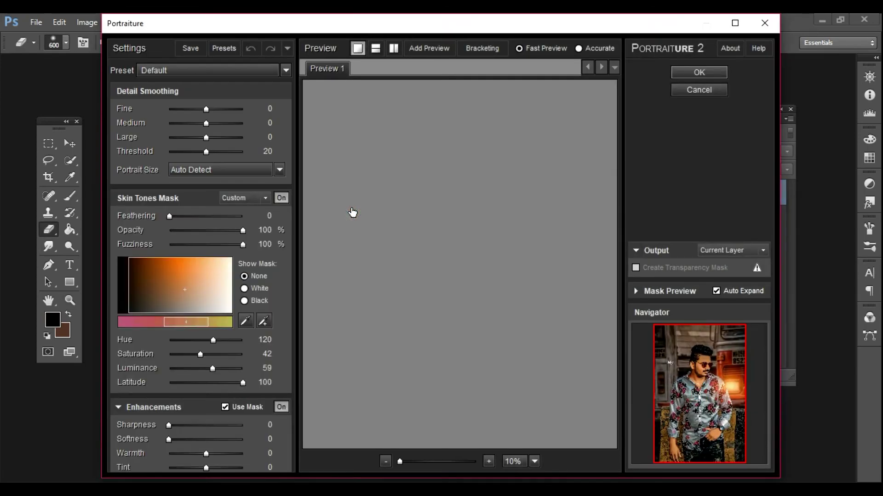
{"action": "left_click", "coordinate": [406, 462]}
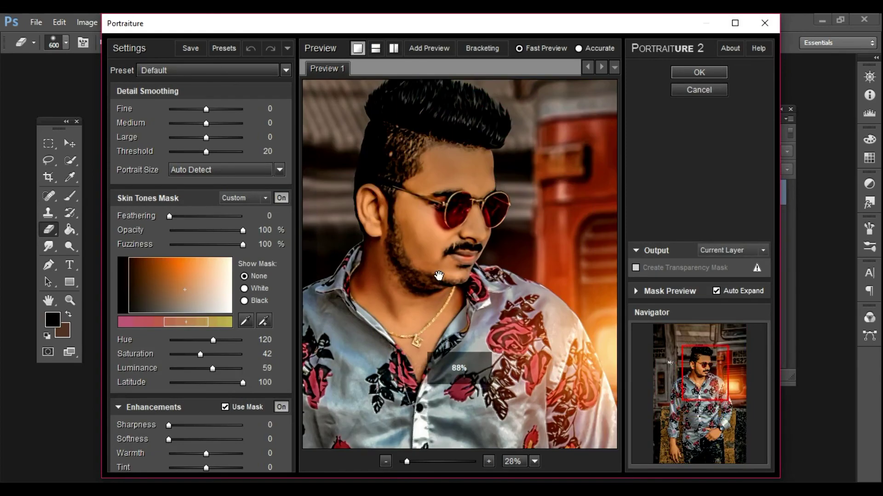
{"action": "left_click", "coordinate": [699, 73]}
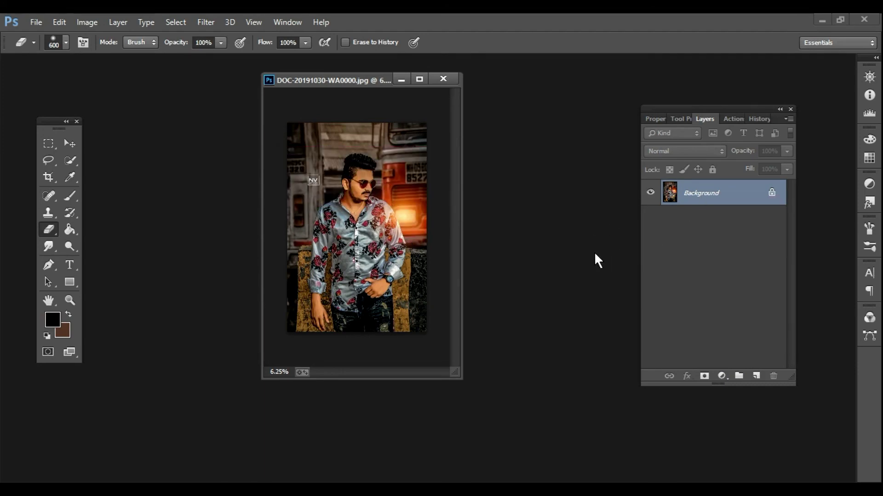
Step: Save the portrait as the JPEG DOC-20191030-WA0000 in the 2020 edits folder, with Maximum quality 12 and Progressive format
{"action": "key", "text": "ctrl+shift+s"}
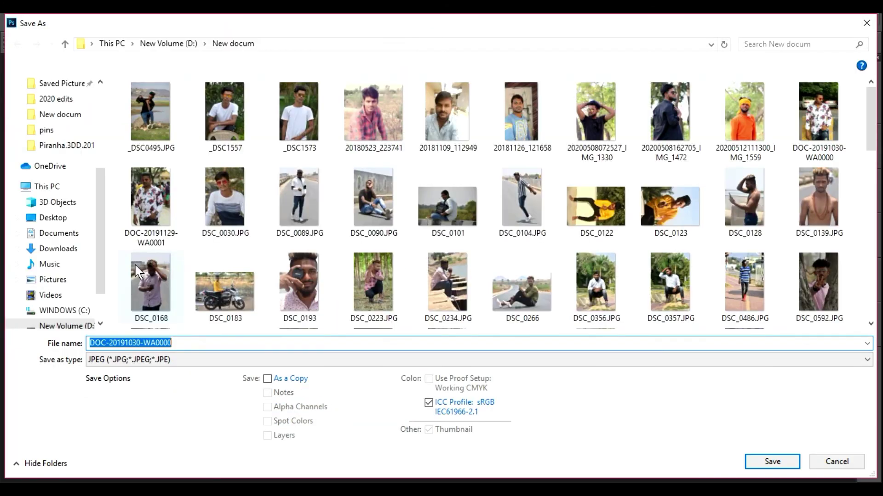
{"action": "left_click", "coordinate": [57, 99]}
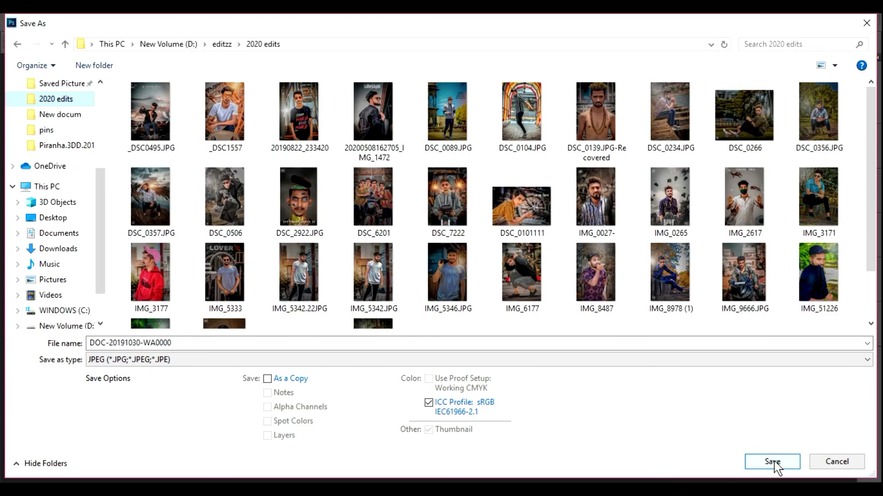
{"action": "left_click", "coordinate": [773, 462]}
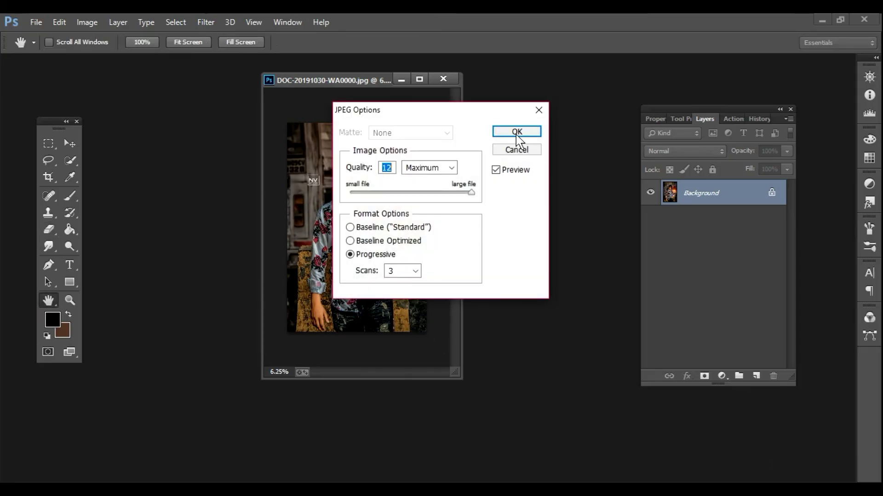
{"action": "left_click", "coordinate": [516, 131]}
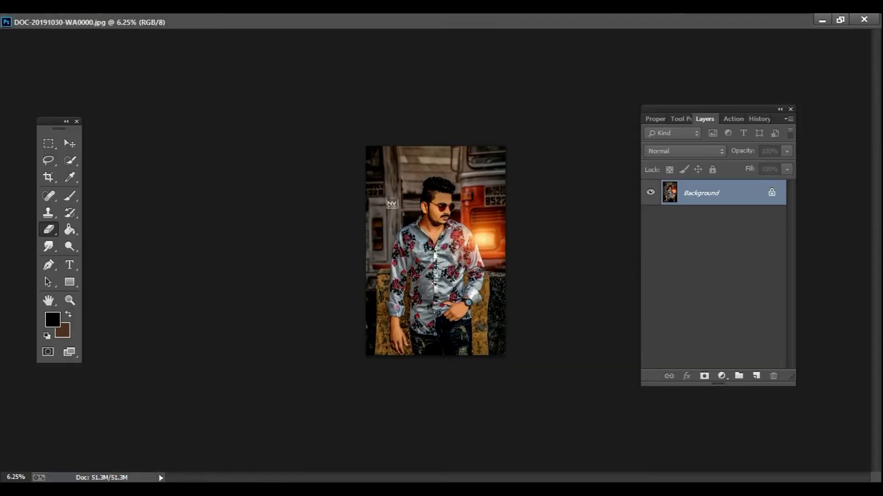